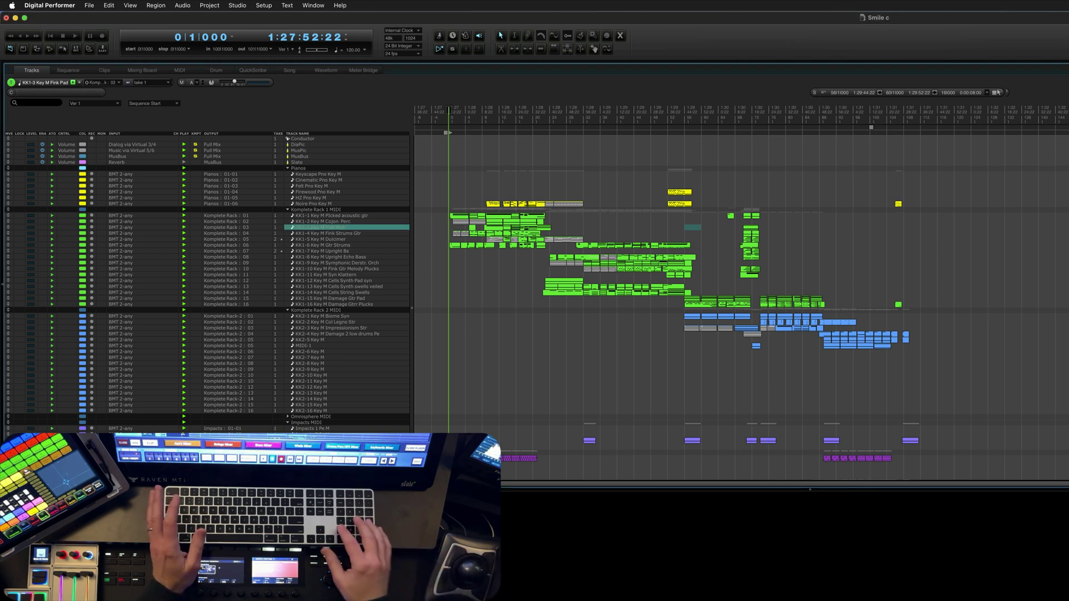
# - Step the playback position forward by measures to measure 17, and rewind it to measure 7
pyautogui.press('space')
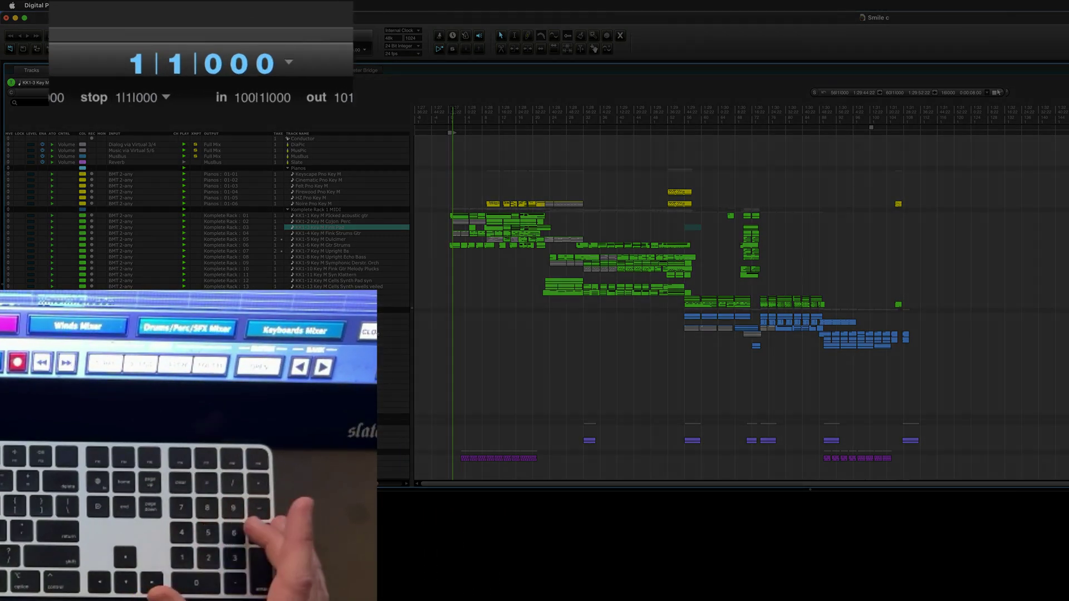
pyautogui.press('KP_6')
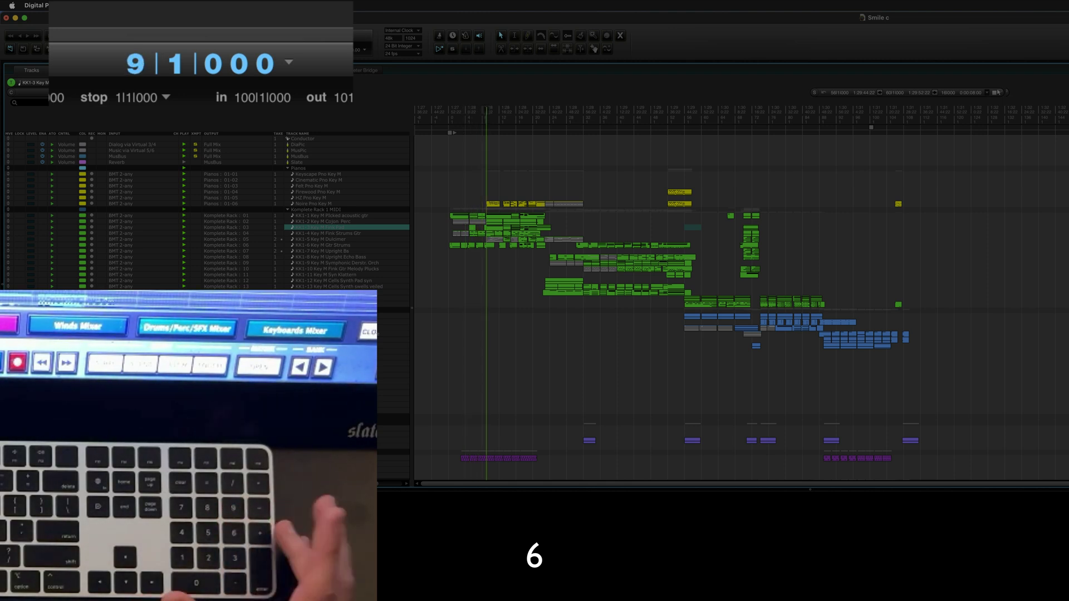
pyautogui.press('KP_Add')
pyautogui.press('KP_Add')
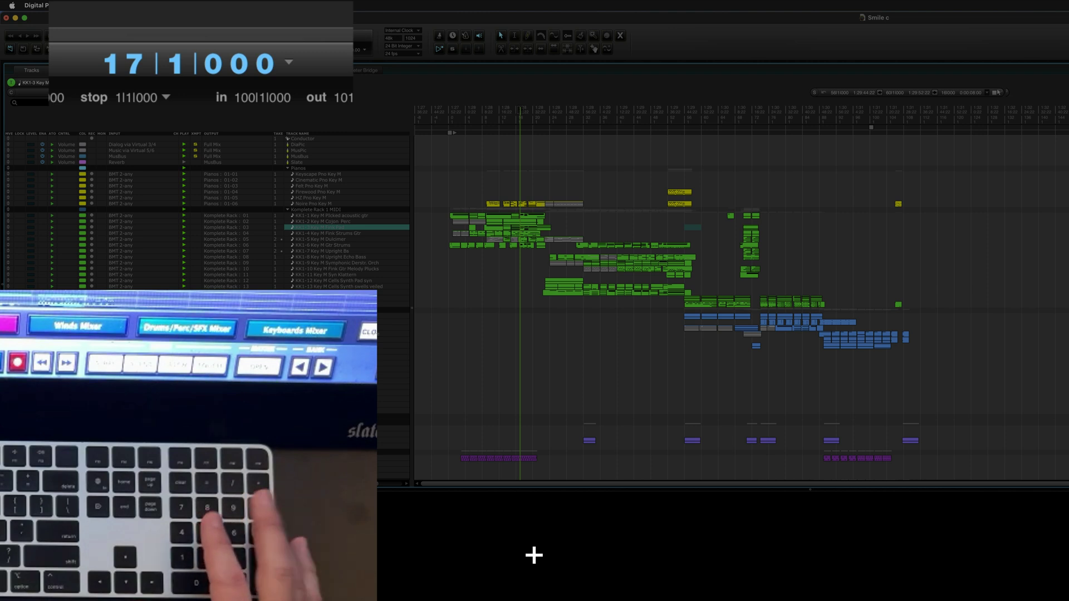
pyautogui.press('KP_Add')
pyautogui.press('KP_5')
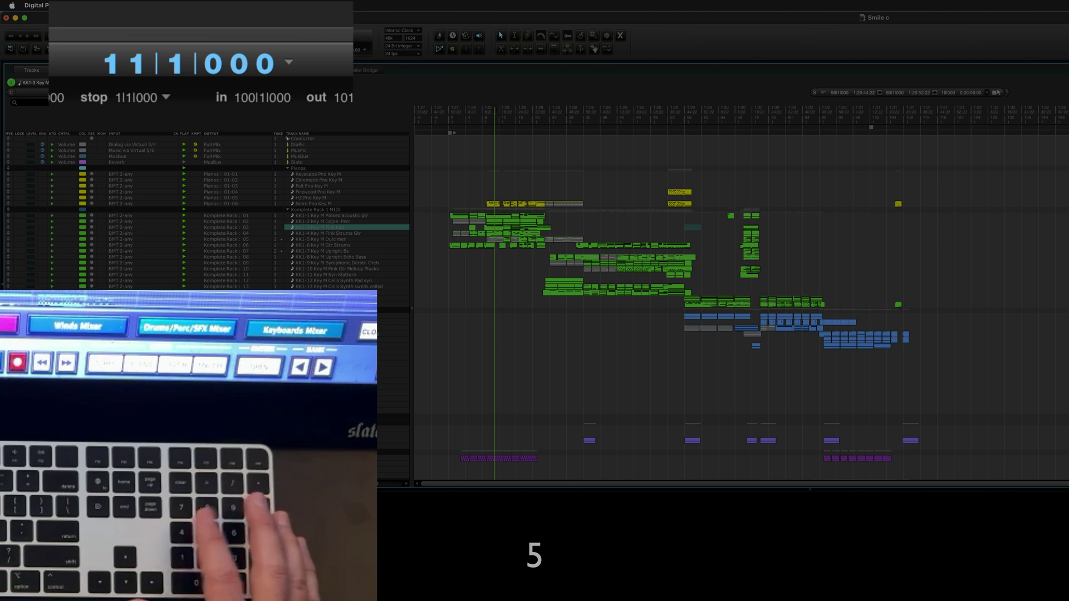
pyautogui.press('KP_4')
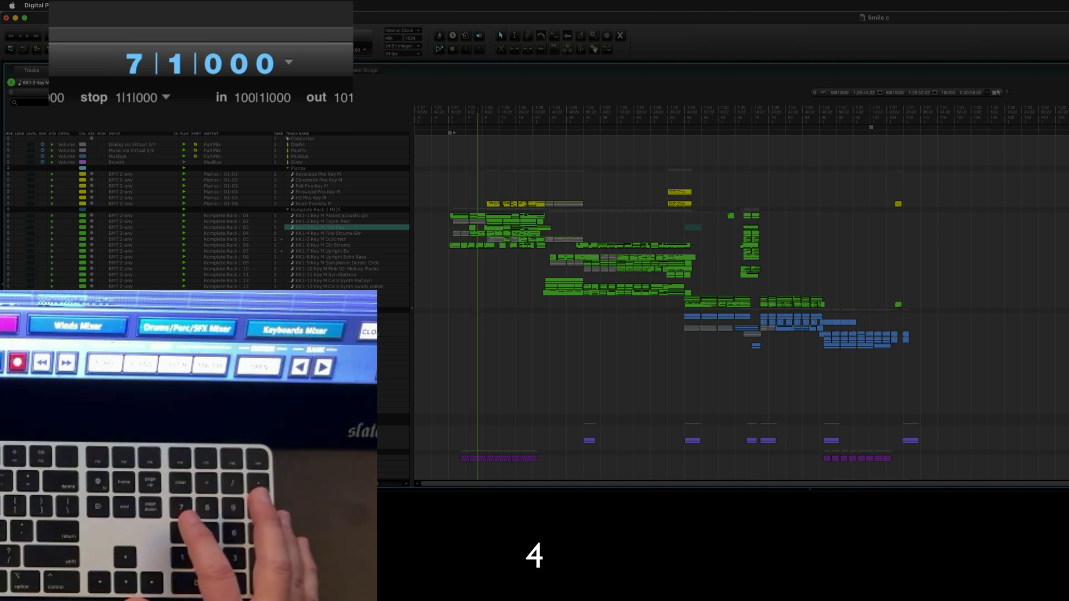
# - Advance the playback position in single-measure and four-measure increments to measure 31
pyautogui.press('KP_Add')
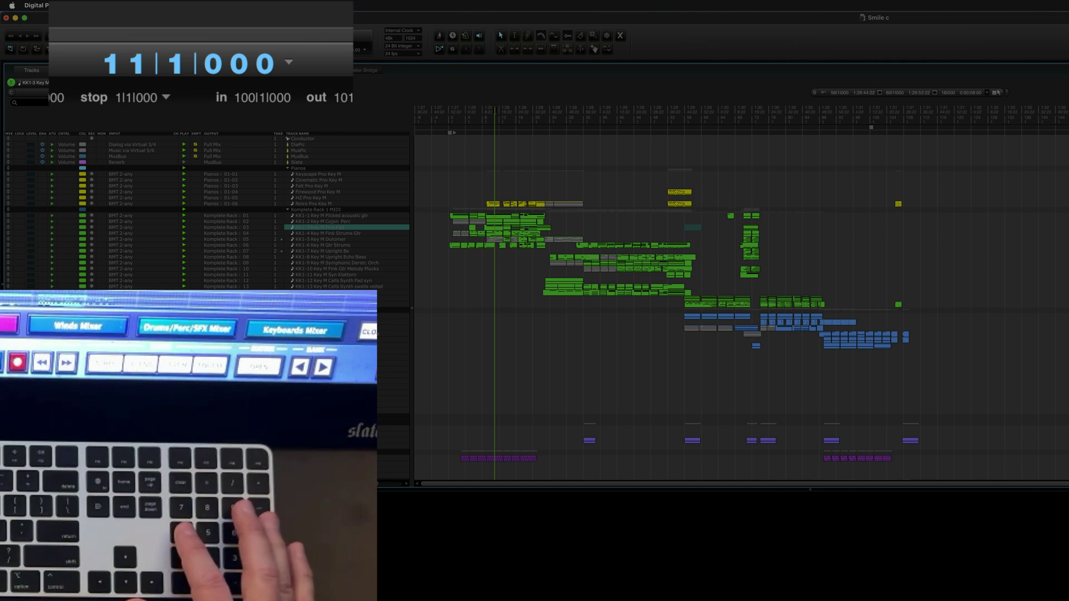
pyautogui.press('KP_Add')
pyautogui.press('KP_4')
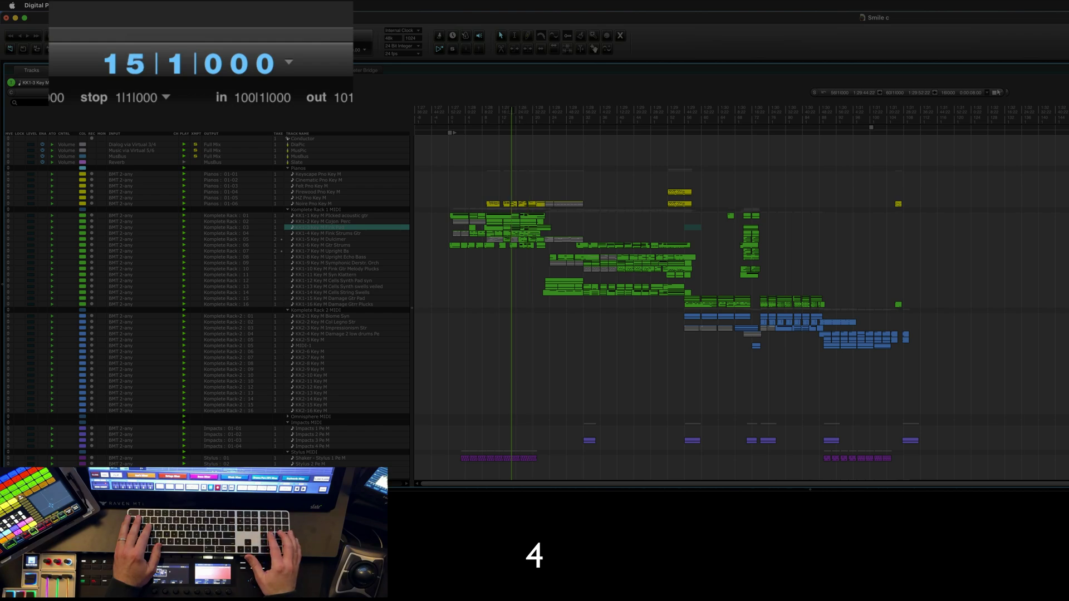
pyautogui.press('KP_Add')
pyautogui.press('KP_Add')
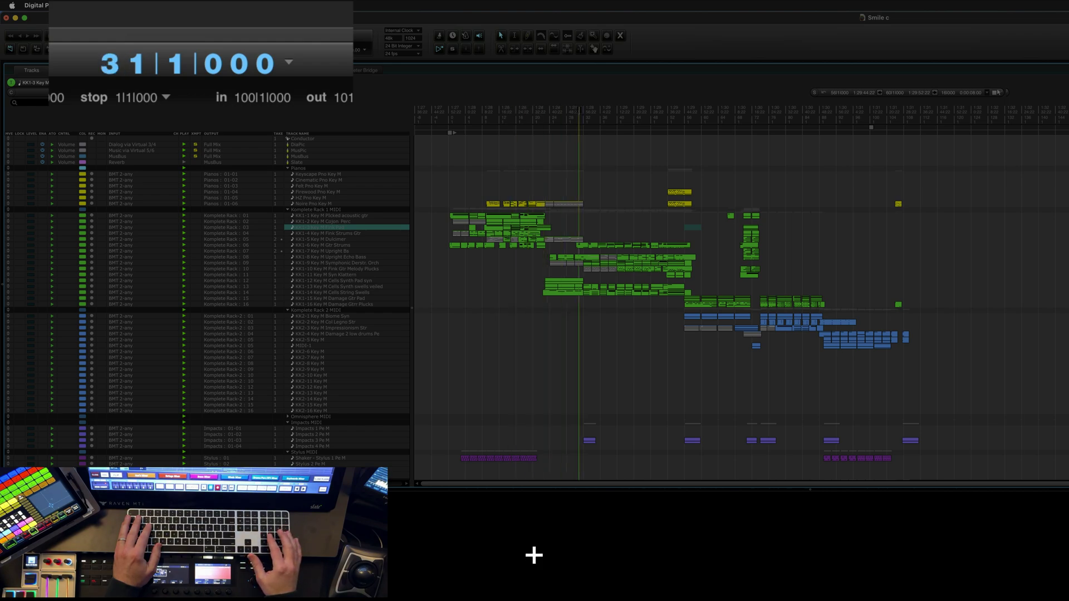
# - Set the forward/rewind unit to Frames in the Transport preferences and advance the playback position to 1:28:55:05
pyautogui.press('super+comma')
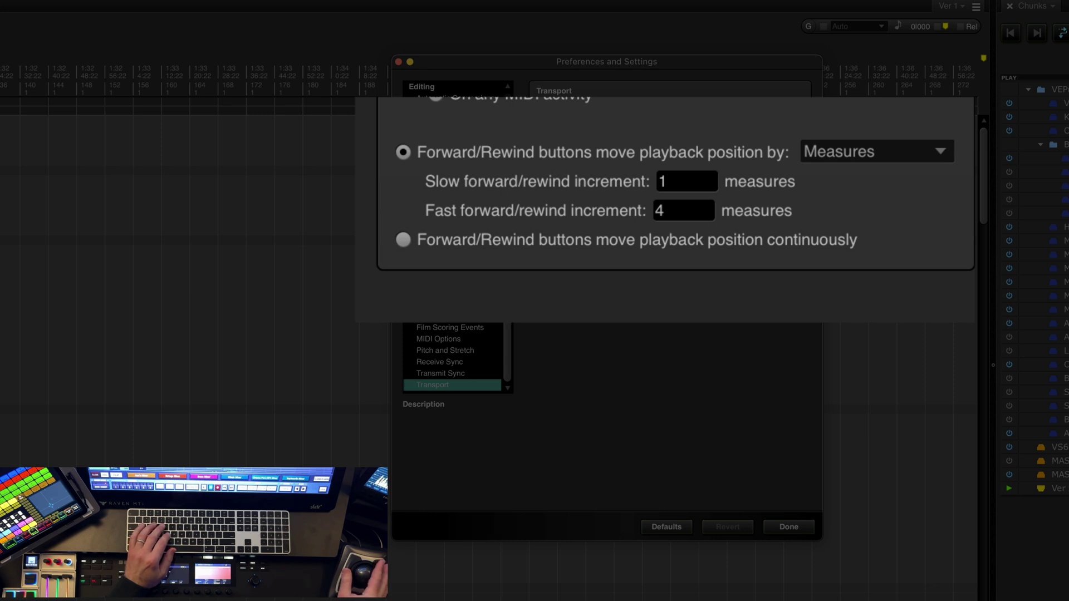
pyautogui.click(913, 150)
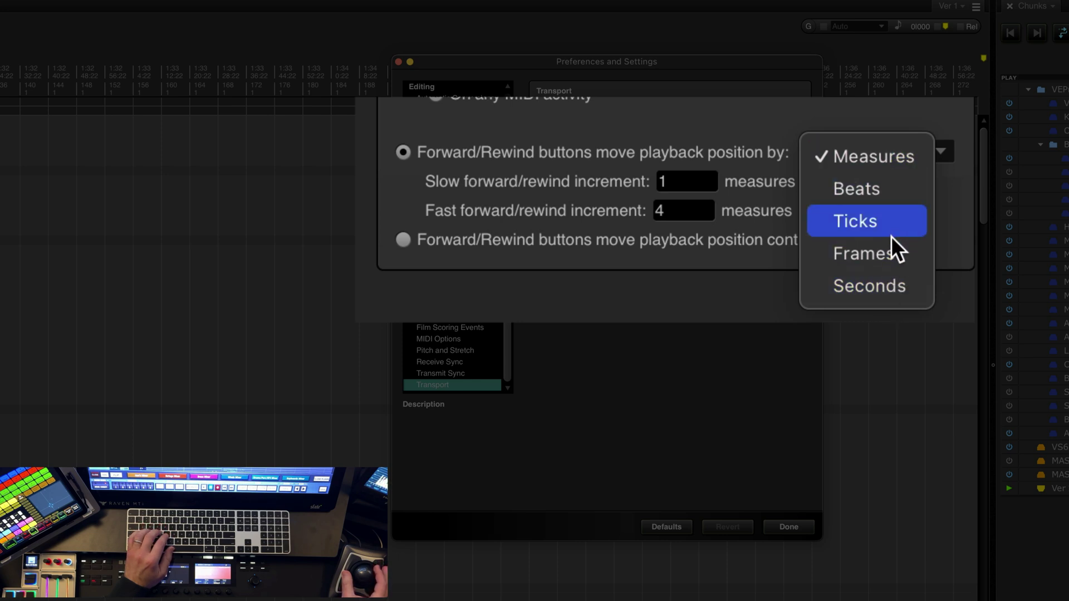
pyautogui.click(887, 251)
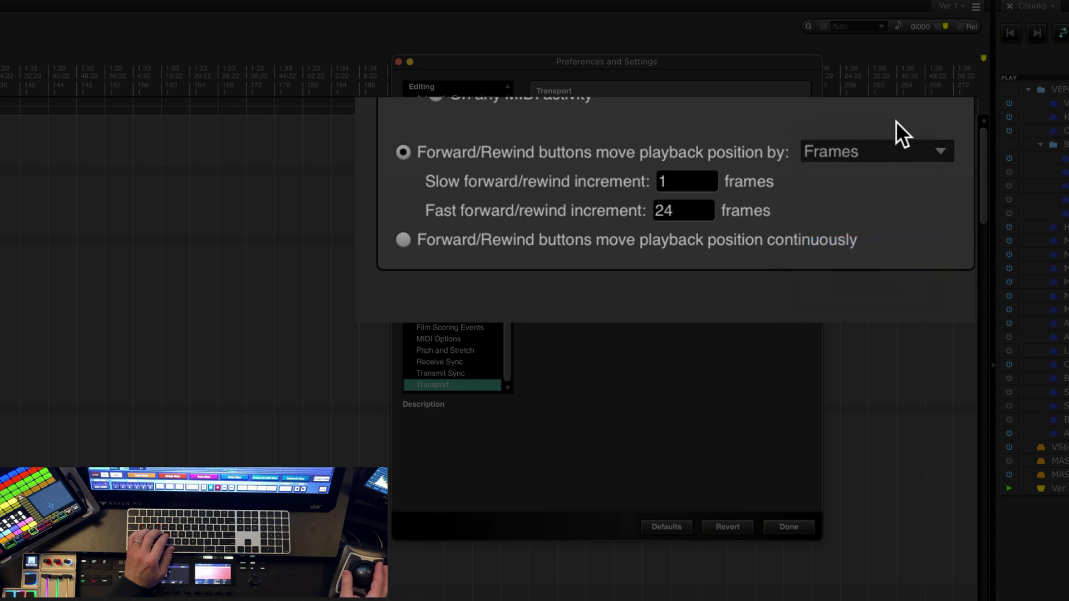
pyautogui.click(897, 152)
pyautogui.click(733, 482)
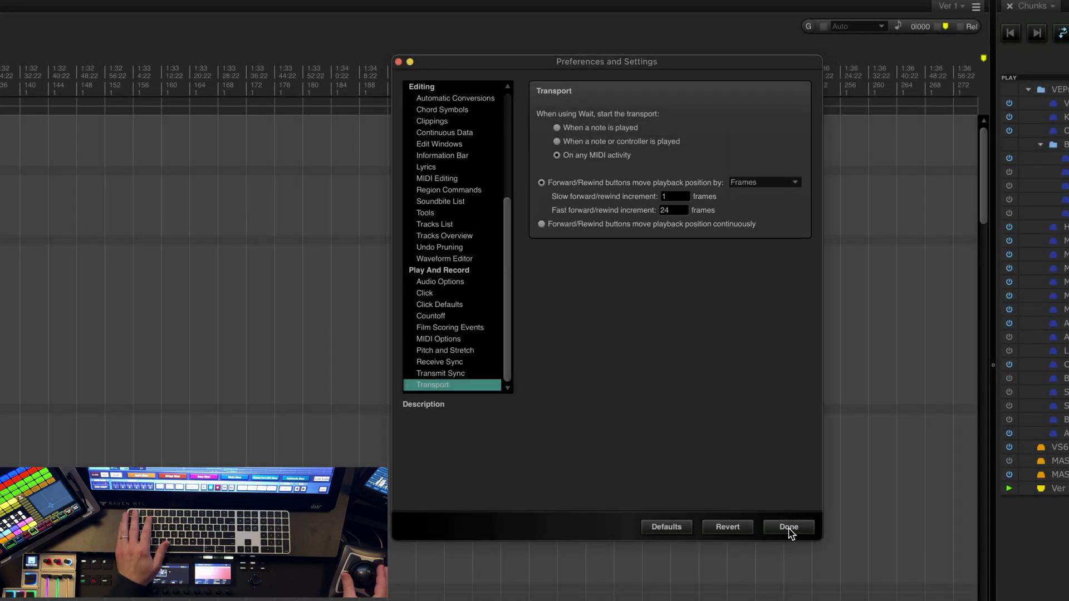
pyautogui.click(789, 528)
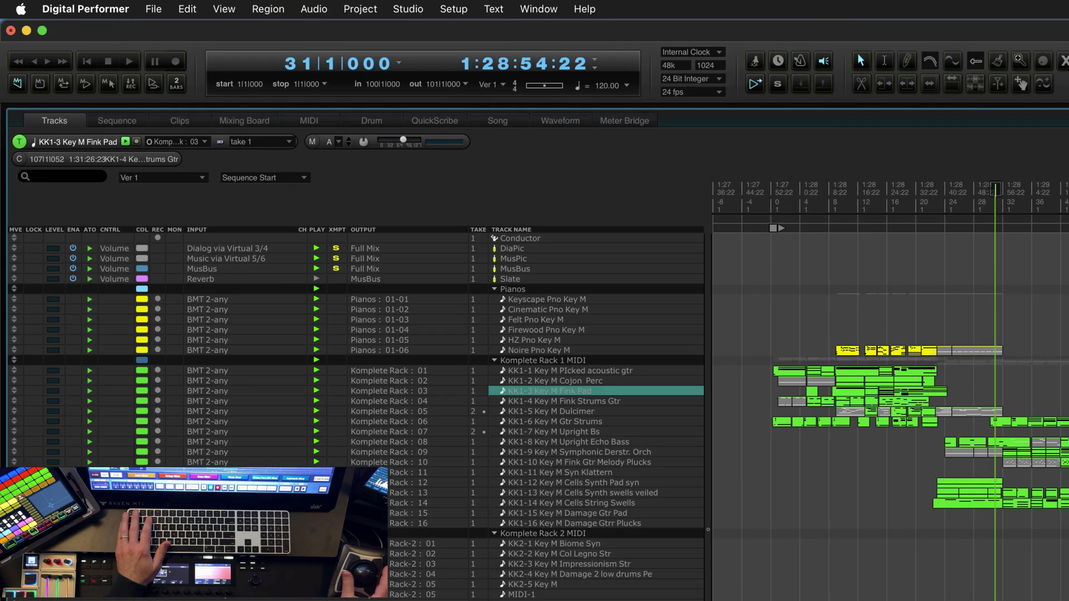
pyautogui.press('6')
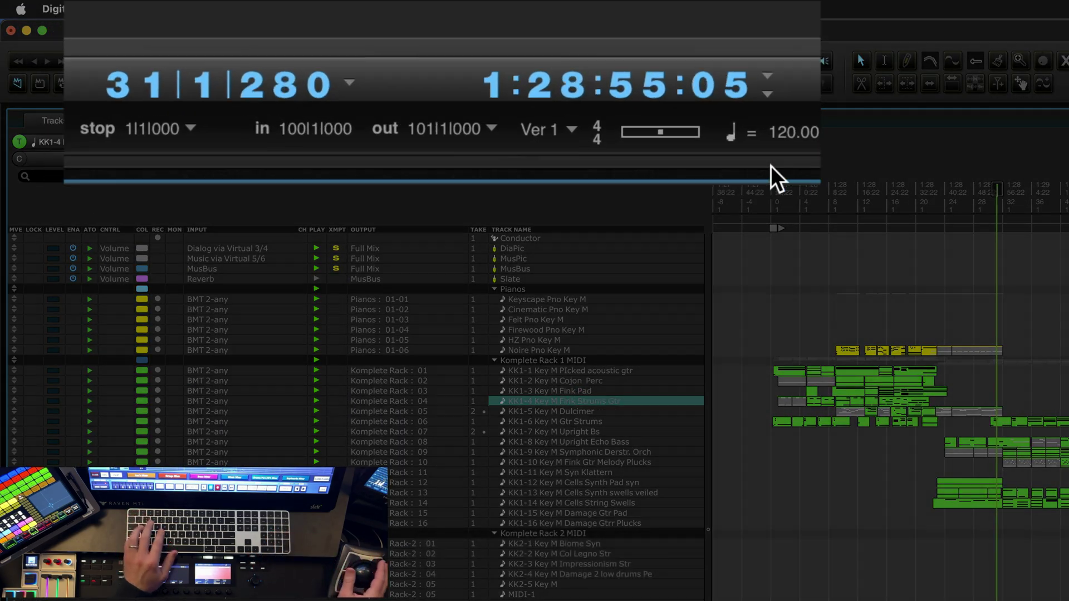
# - Open the Counter, detach it as a floating window and place it over the tracks overview
pyautogui.press('shift')
pyautogui.hotkey('shift', '2')
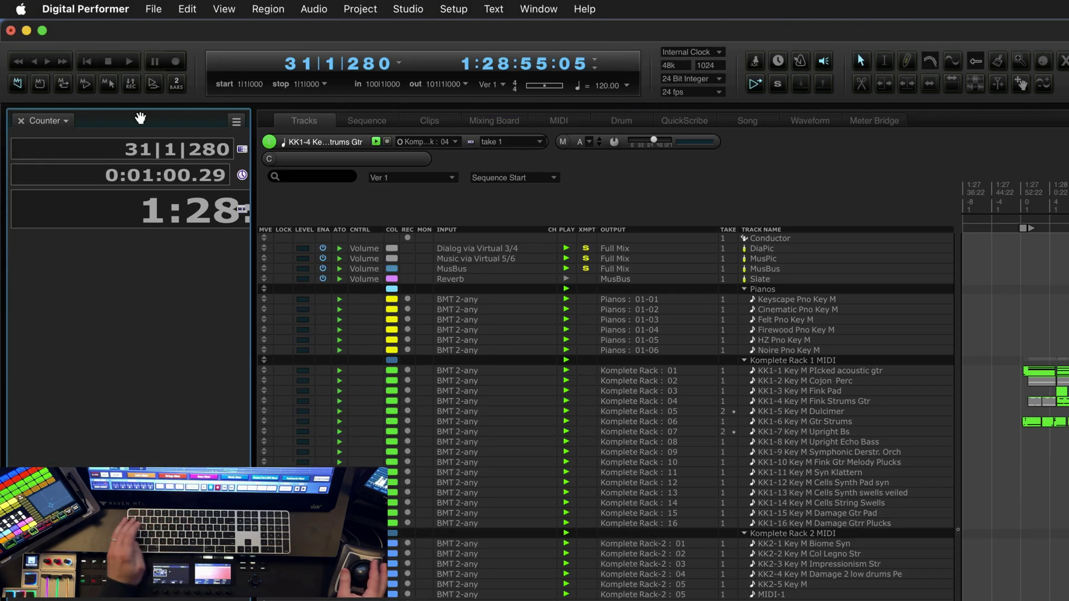
pyautogui.moveTo(140, 118); pyautogui.dragTo(166, 125)
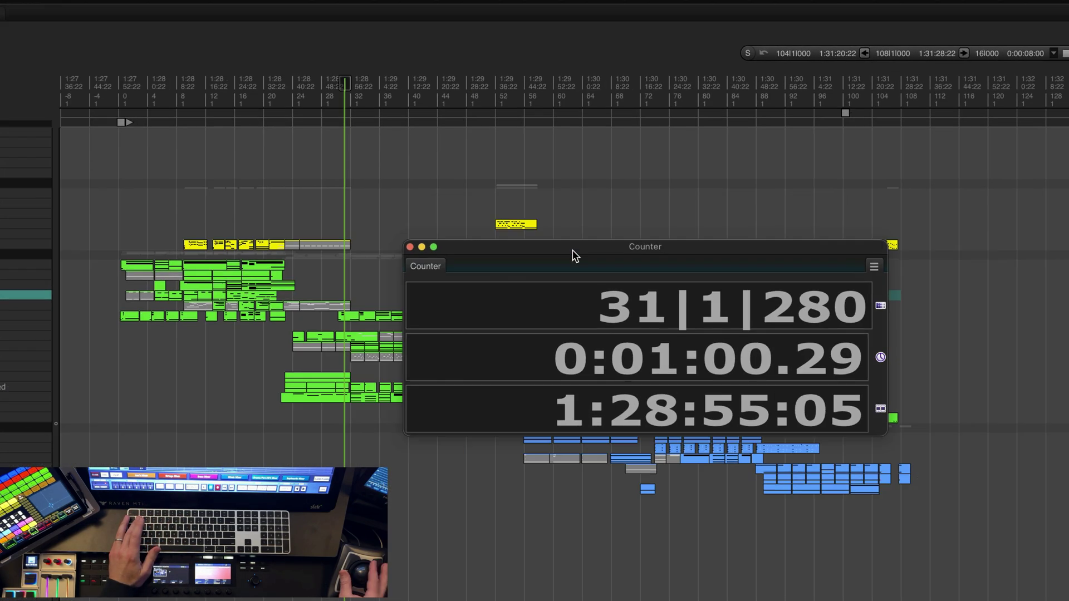
pyautogui.moveTo(572, 249); pyautogui.dragTo(735, 278)
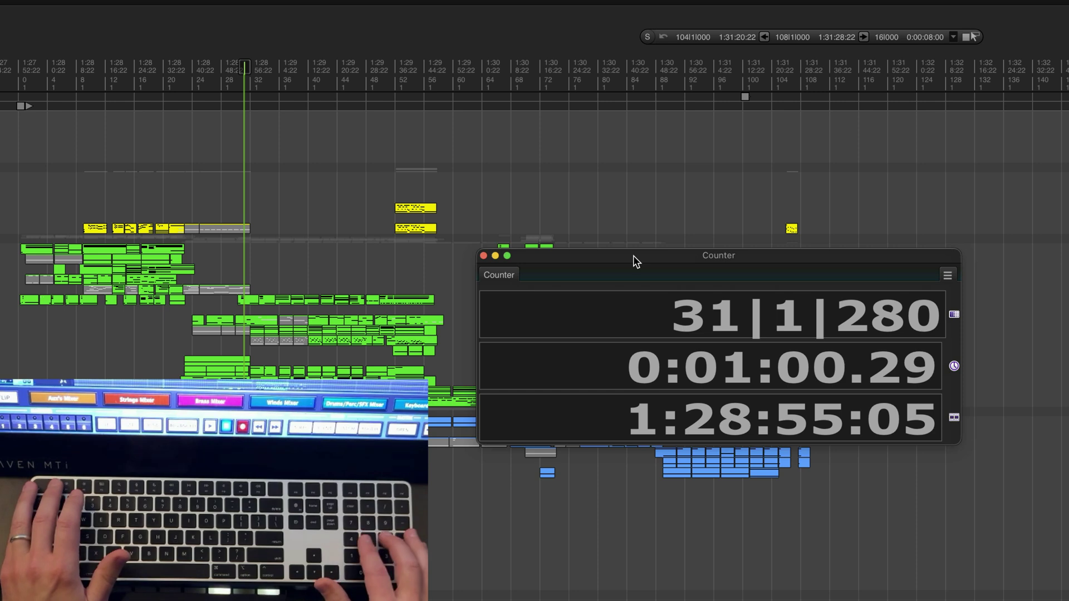
# - Step the playback position forward frame by frame to 1:28:55:13
pyautogui.press('6')
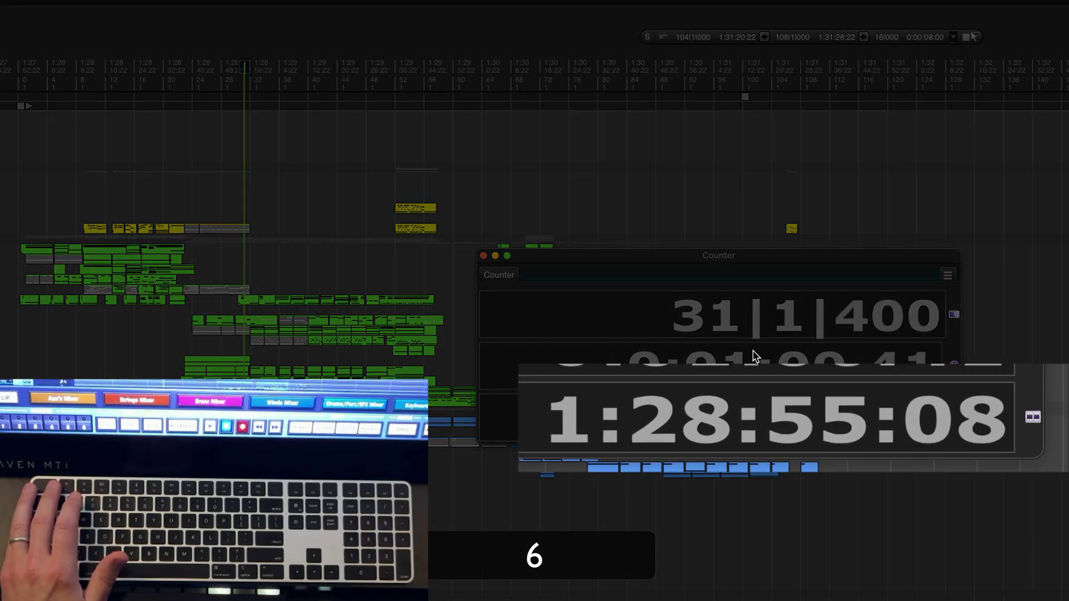
pyautogui.press('6')
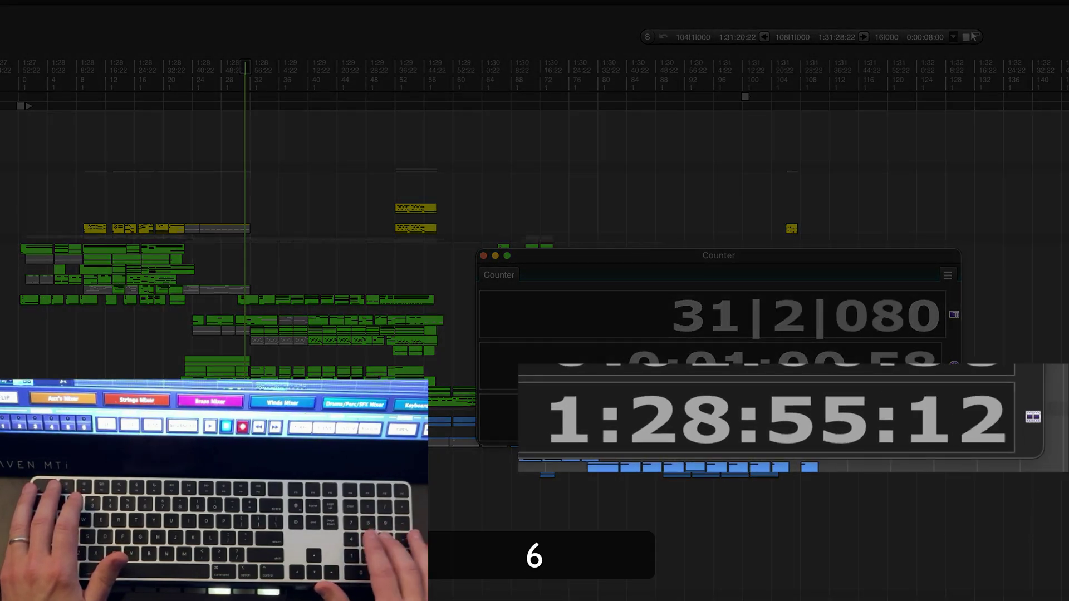
pyautogui.press('5')
pyautogui.press('super+5')
# - Set the forward/rewind unit to Measures in the Transport preferences and close the settings
pyautogui.press('super+comma')
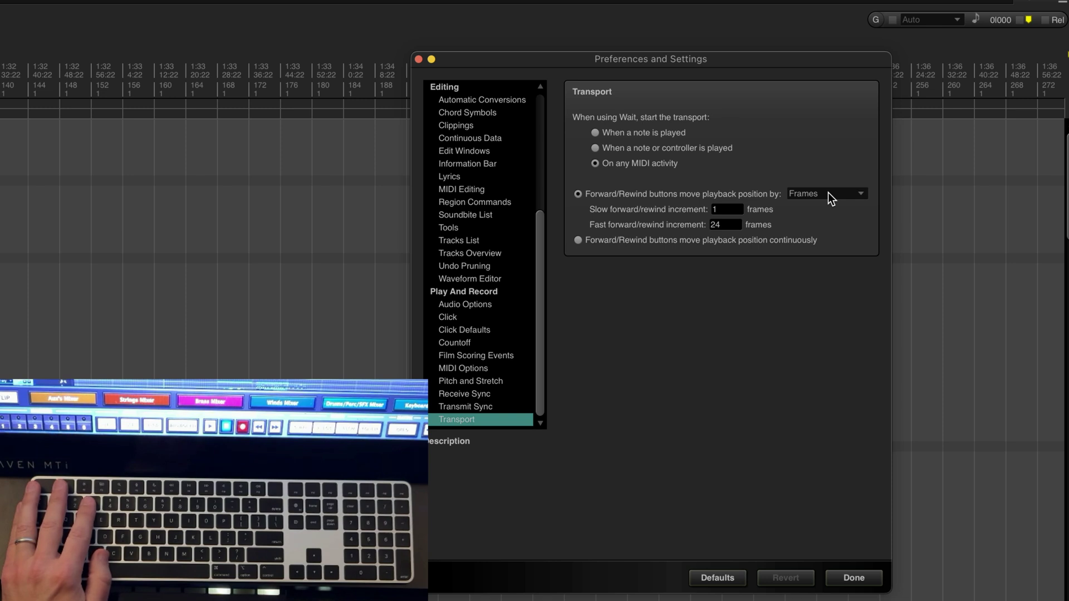
pyautogui.click(831, 198)
pyautogui.click(828, 145)
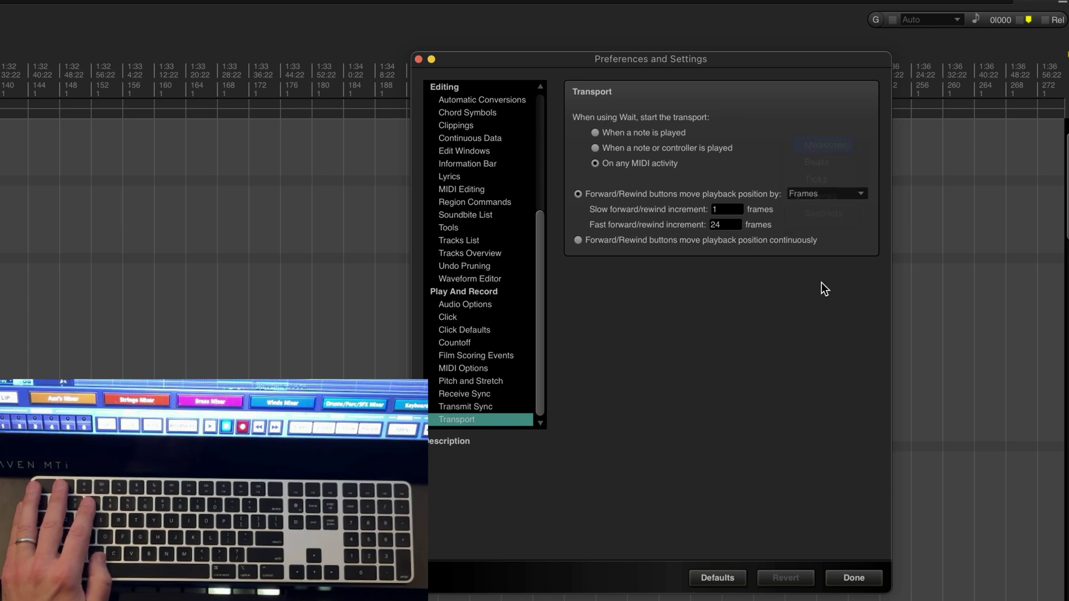
pyautogui.click(847, 577)
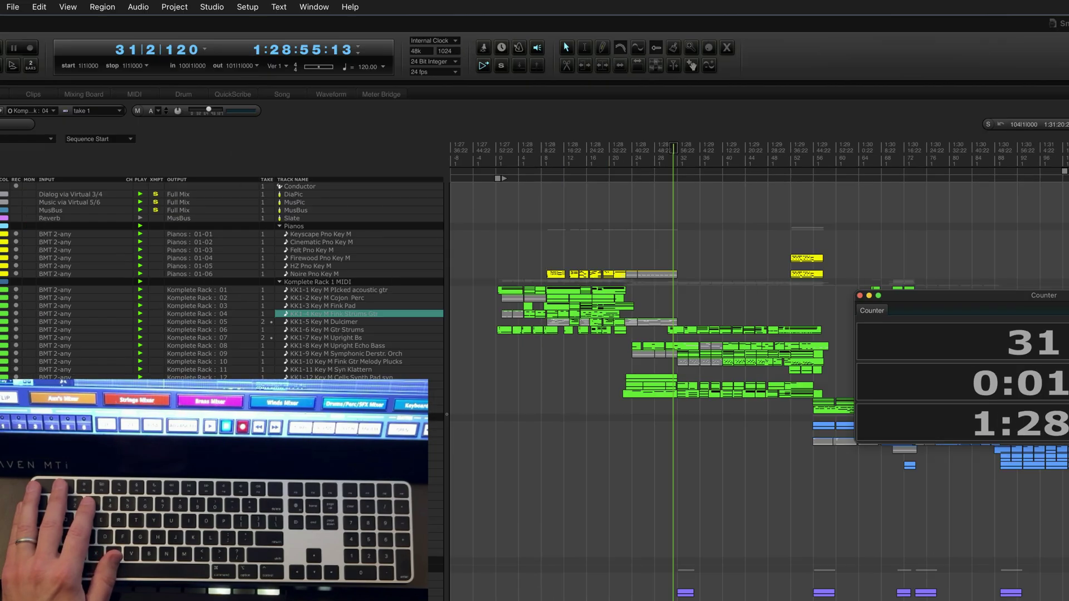
# - Move the Counter window up clear of the track clips, and run the macros that switch the forward/rewind unit to Measures and to Frames
pyautogui.moveTo(1068, 301); pyautogui.dragTo(1042, 80)
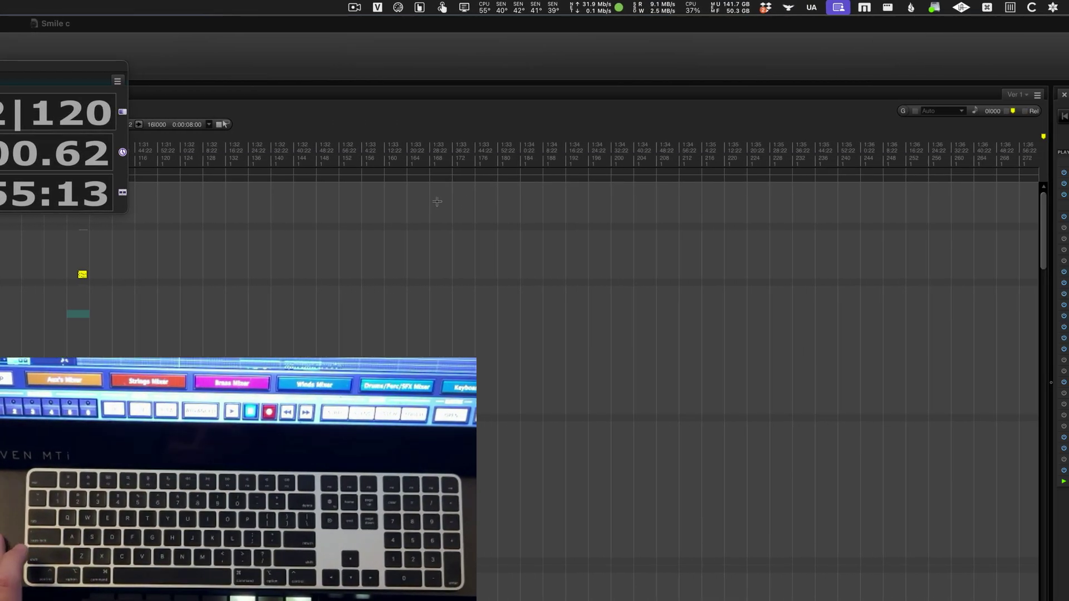
pyautogui.press('shift')
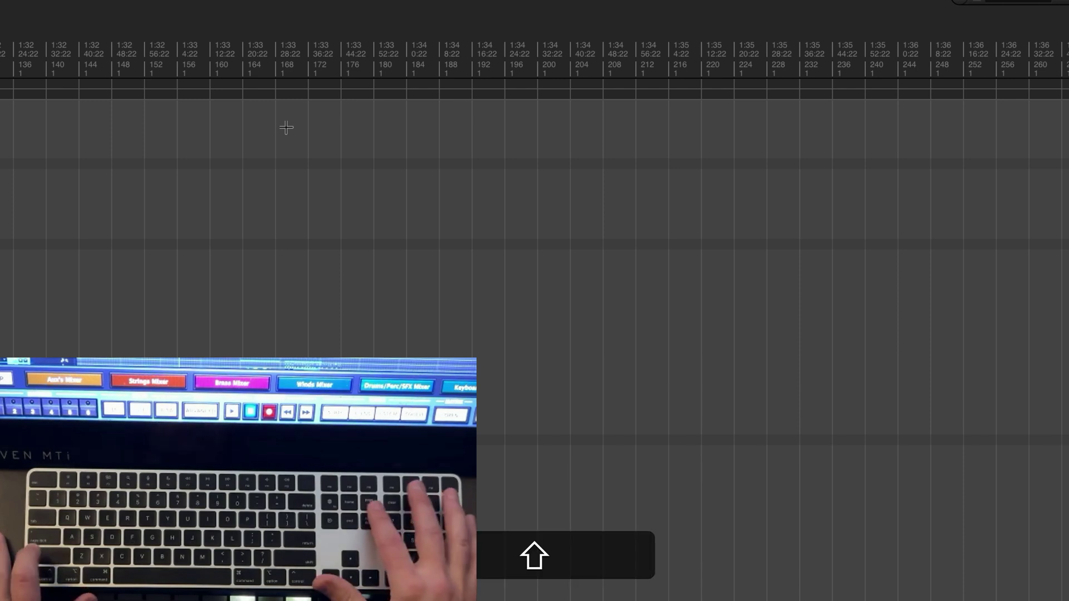
pyautogui.hotkey('shift', 'pageup')
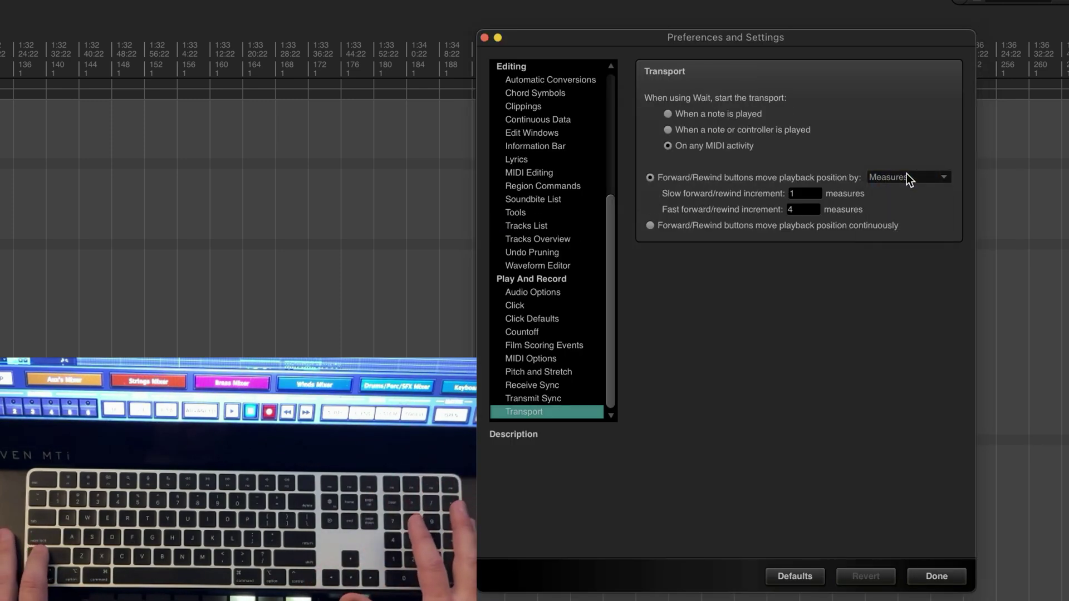
pyautogui.press('Return')
pyautogui.hotkey('shift', 'pagedown')
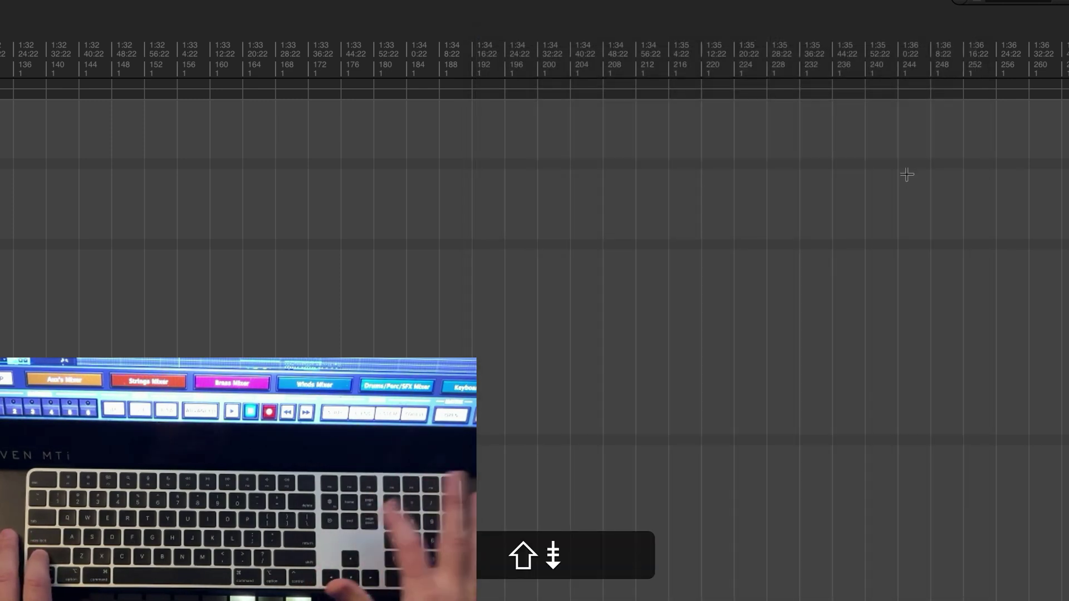
pyautogui.click(907, 177)
pyautogui.click(907, 231)
pyautogui.press('Return')
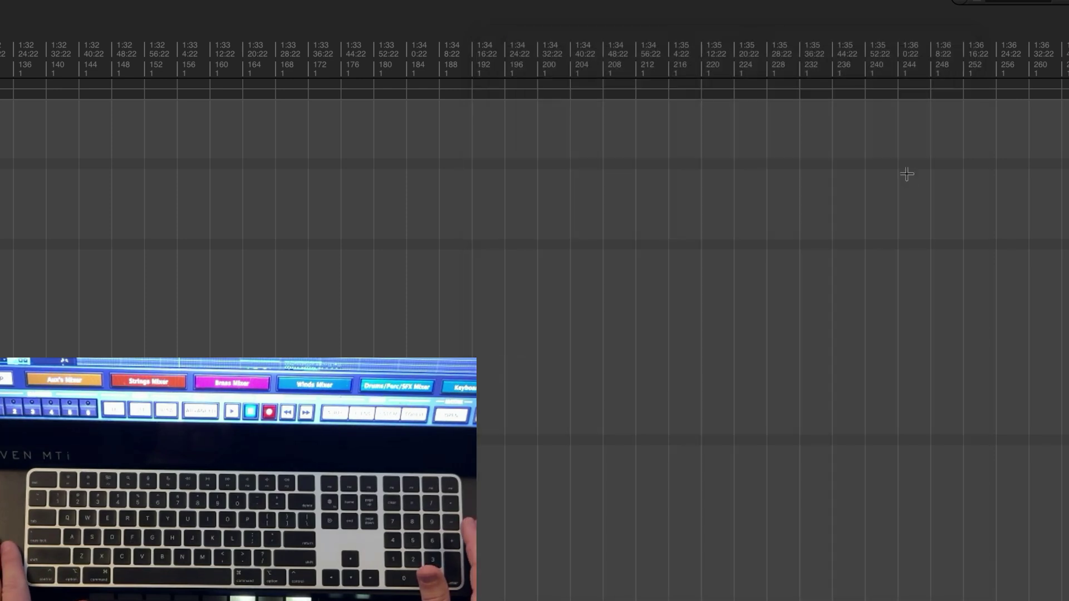
# - Switch the forward/rewind unit to Measures and back to Frames once more with the transport macros
pyautogui.press('shift')
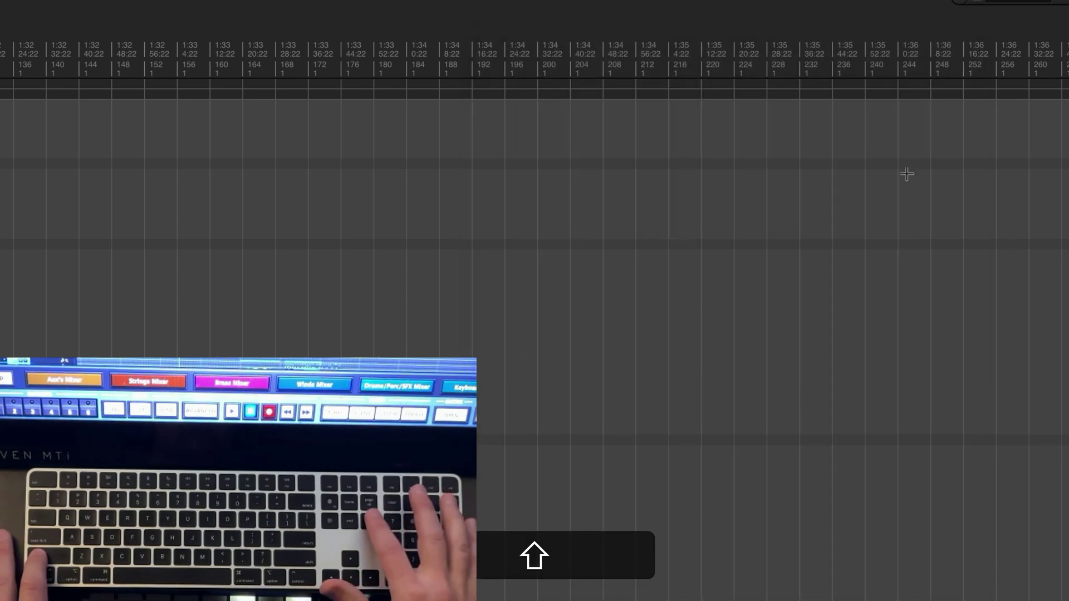
pyautogui.hotkey('shift', 'pagedown')
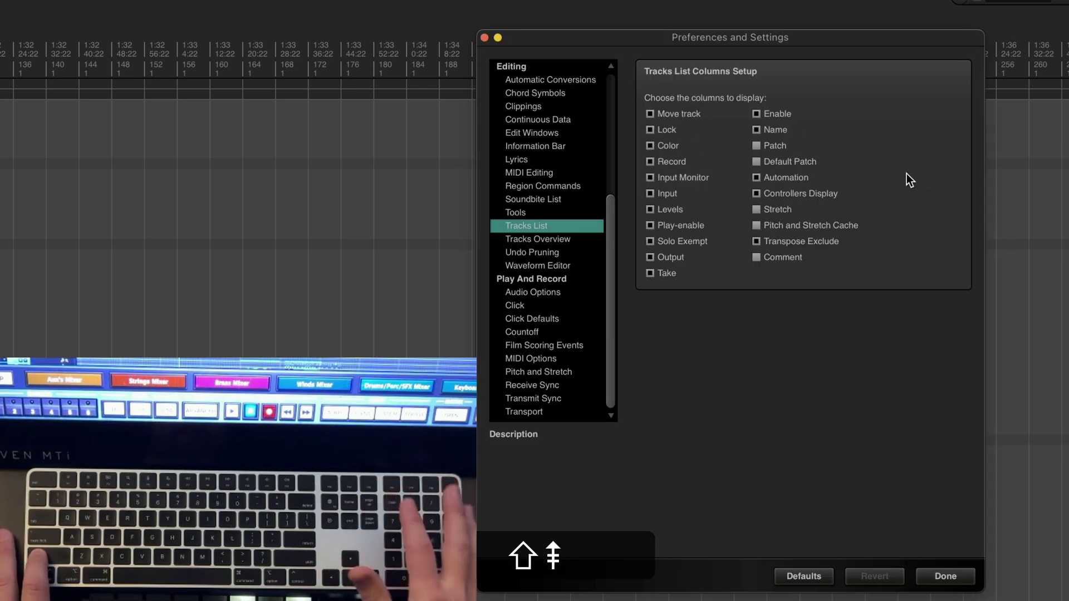
pyautogui.click(907, 177)
pyautogui.press('Return')
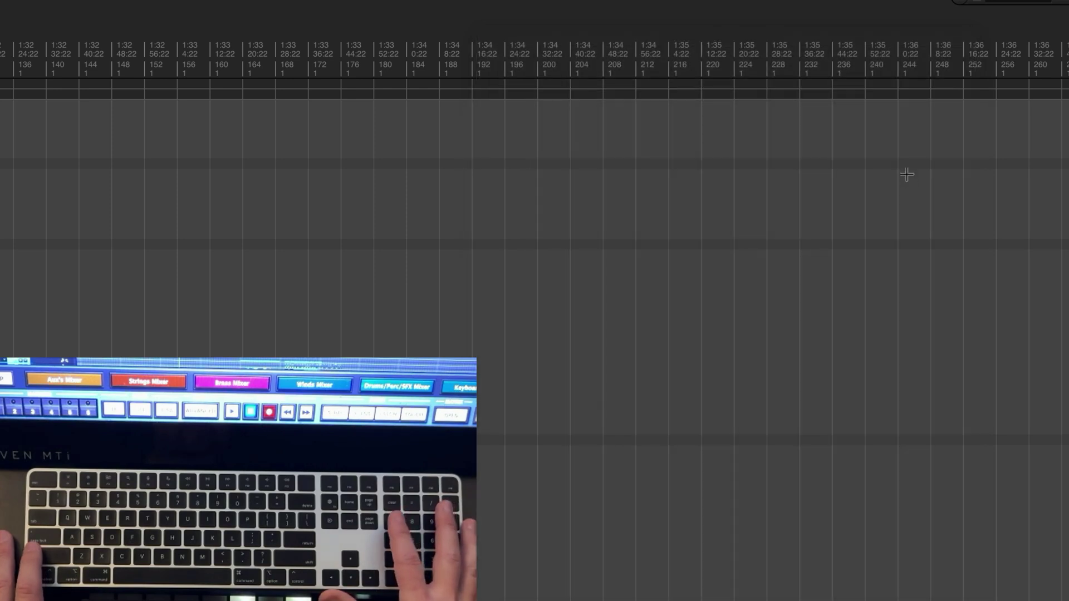
pyautogui.press('shift')
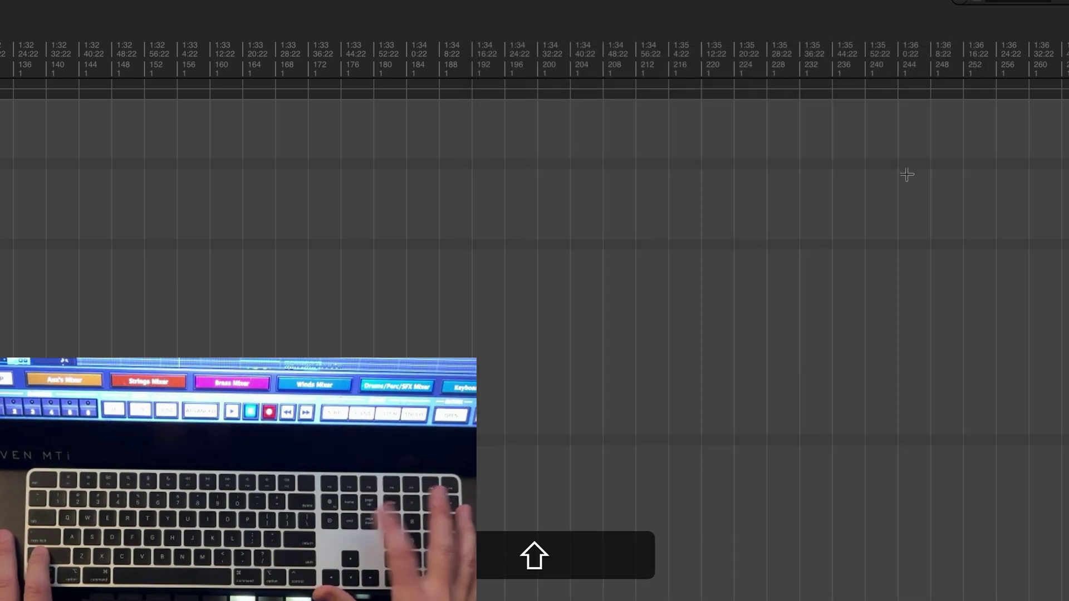
pyautogui.hotkey('shift', 'pagedown')
pyautogui.click(907, 177)
pyautogui.click(907, 177)
pyautogui.press('Return')
pyautogui.press('shift')
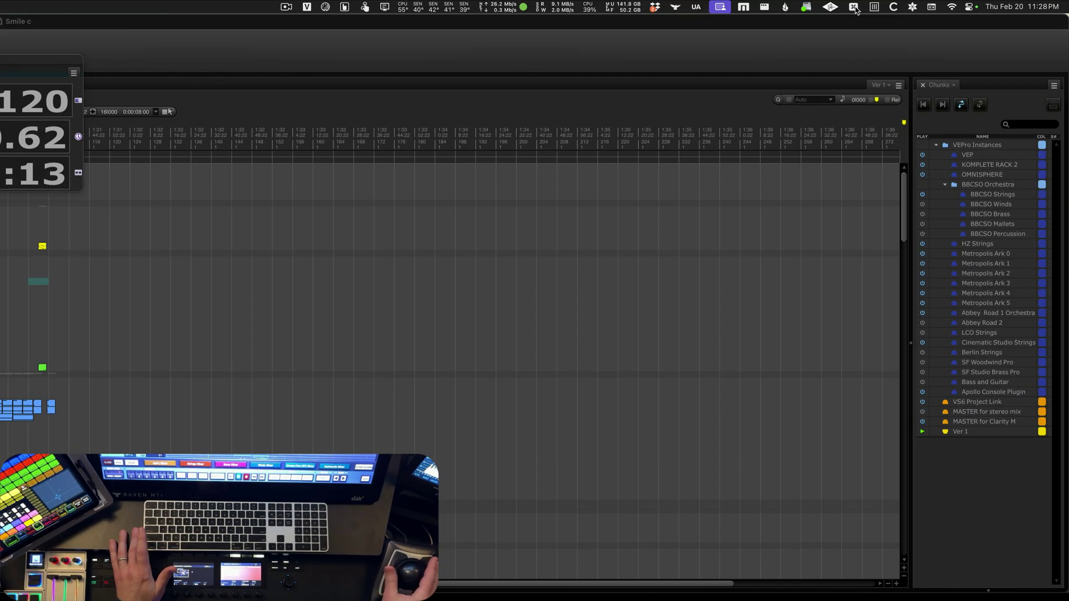
# - Open the Keyboard Maestro Editor and select the Switch Transport To Frames macro and its first keystroke action for review
pyautogui.click(855, 8)
pyautogui.click(880, 21)
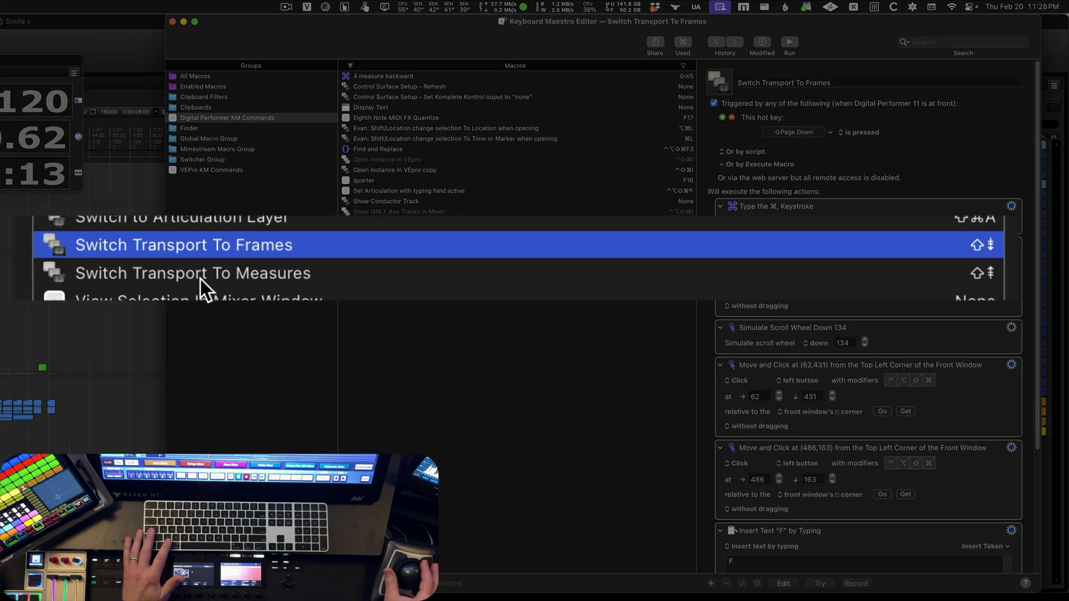
pyautogui.click(400, 263)
pyautogui.click(204, 251)
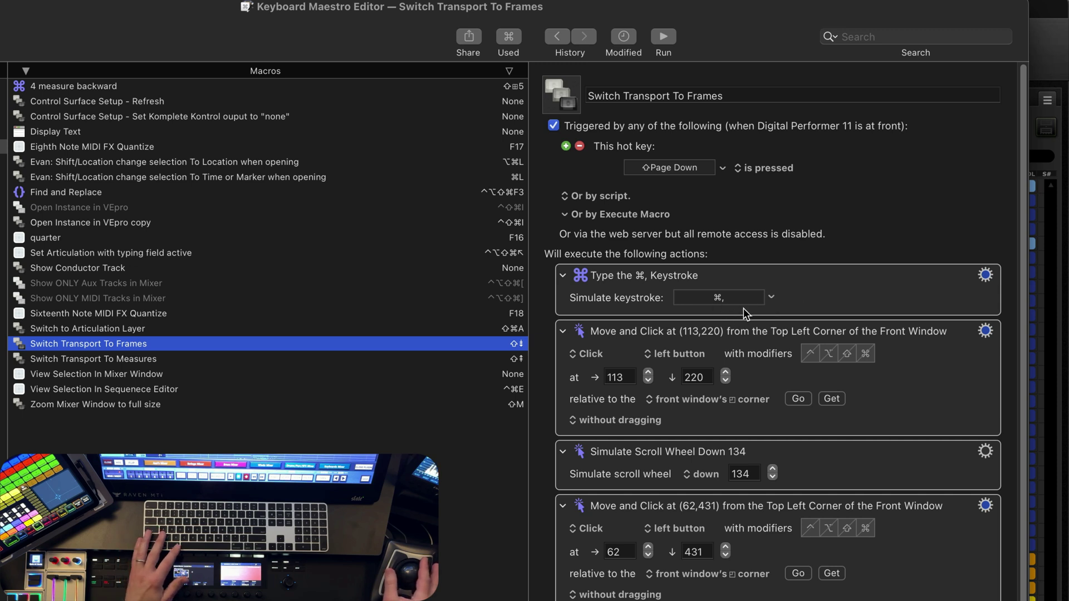
pyautogui.click(835, 300)
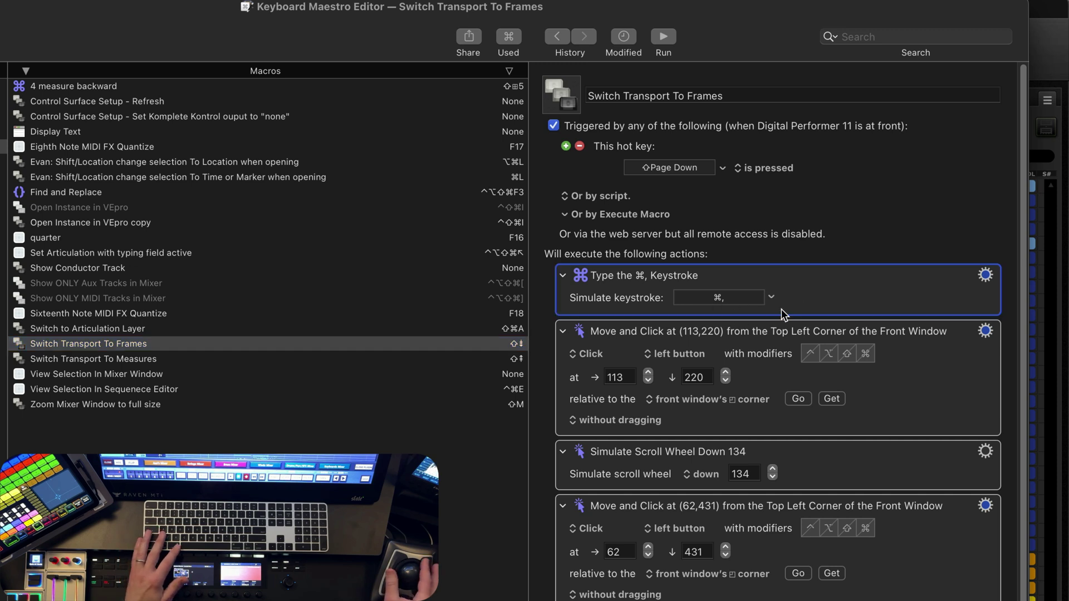
# - Select the macro's click action at (113,220) and its Simulate Scroll Wheel Down 134 action for review
pyautogui.click(764, 371)
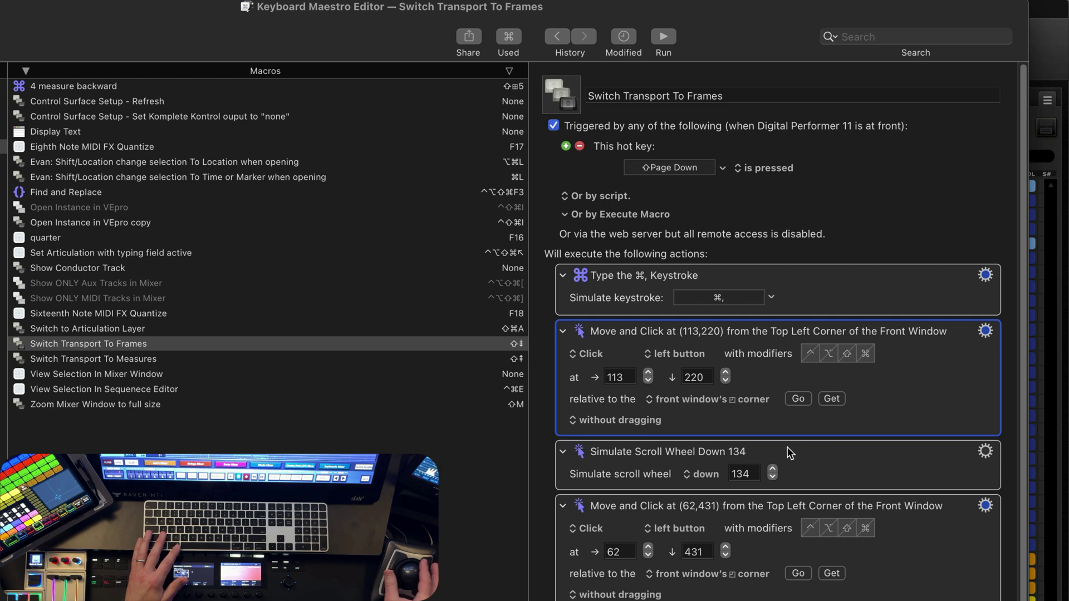
pyautogui.click(818, 455)
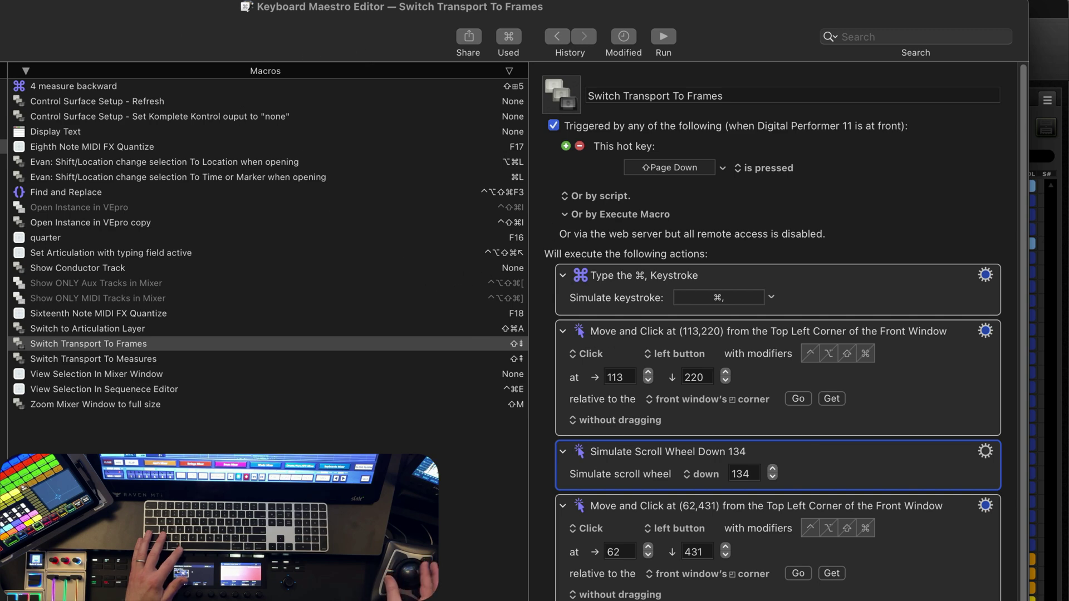
# - Switch to Digital Performer, open the preferences, and view the category list from its first entries down to Transport
pyautogui.press('super+Tab')
pyautogui.press('super+comma')
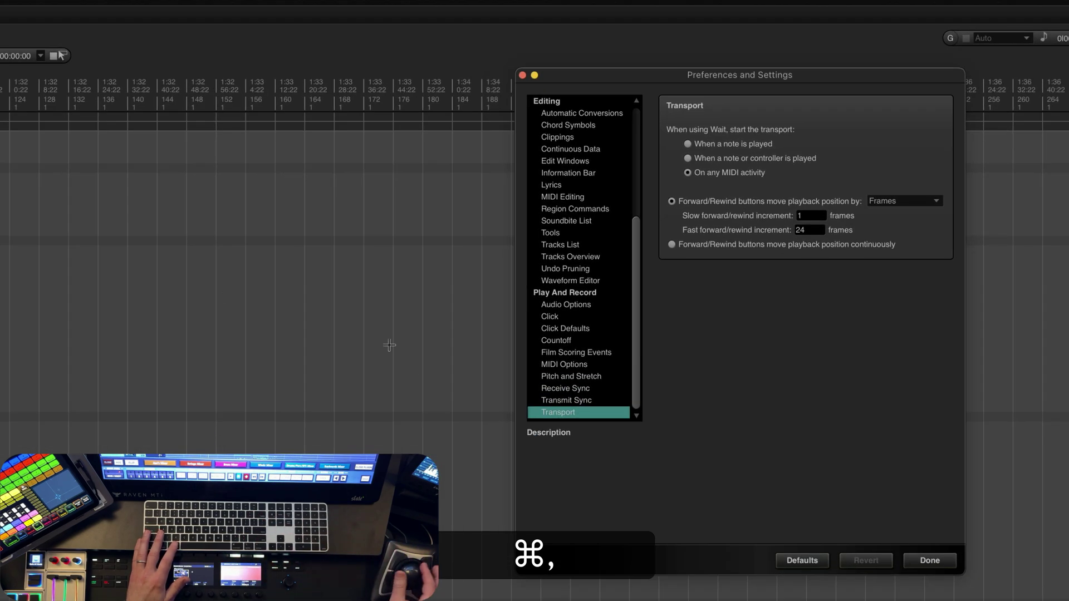
pyautogui.click(934, 203)
pyautogui.click(894, 440)
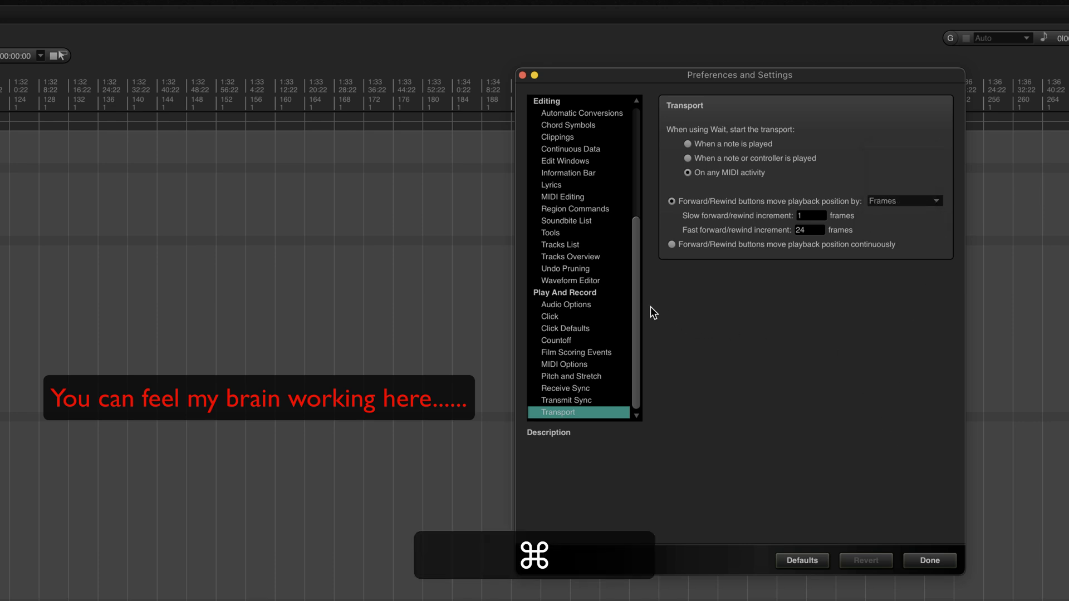
pyautogui.moveTo(633, 304); pyautogui.dragTo(657, 161)
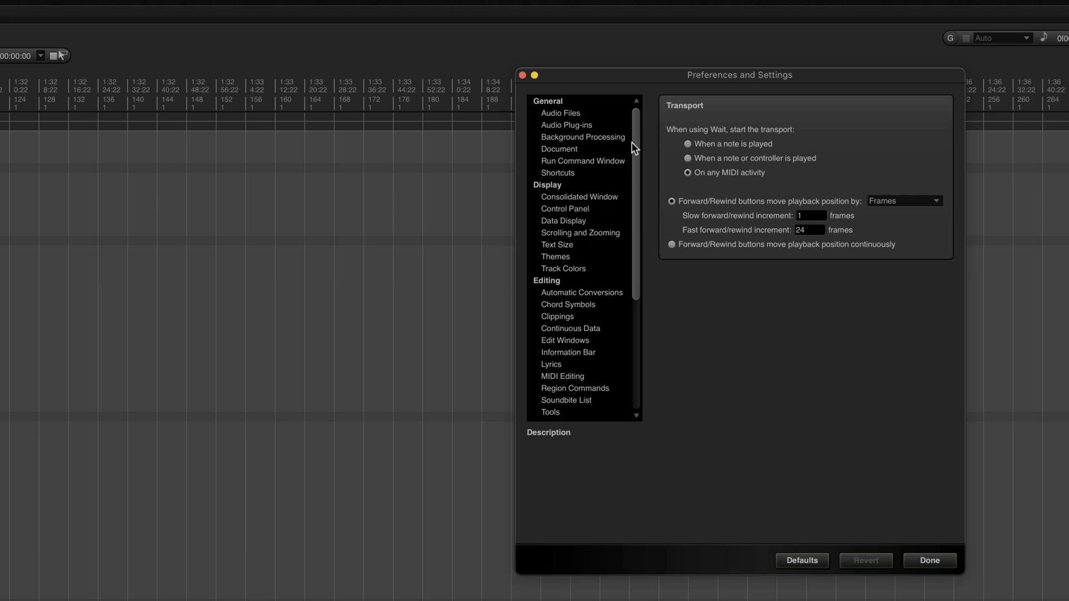
pyautogui.moveTo(637, 153); pyautogui.dragTo(632, 537)
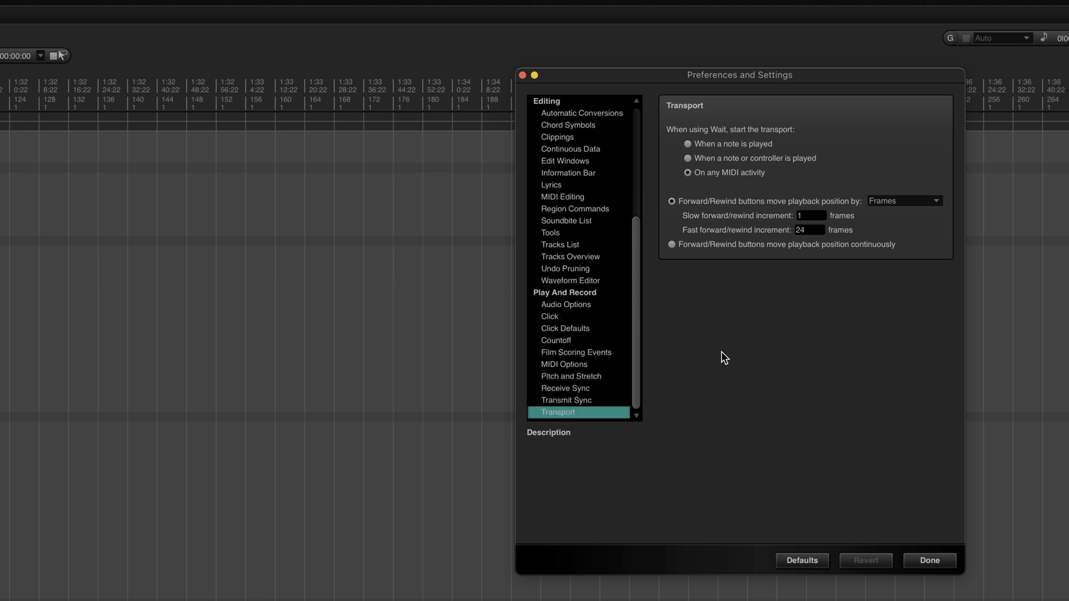
# - Switch to Keyboard Maestro Editor, move its window beside Digital Performer's Preferences window, and select the Transport category in the preferences
pyautogui.press('super+Tab')
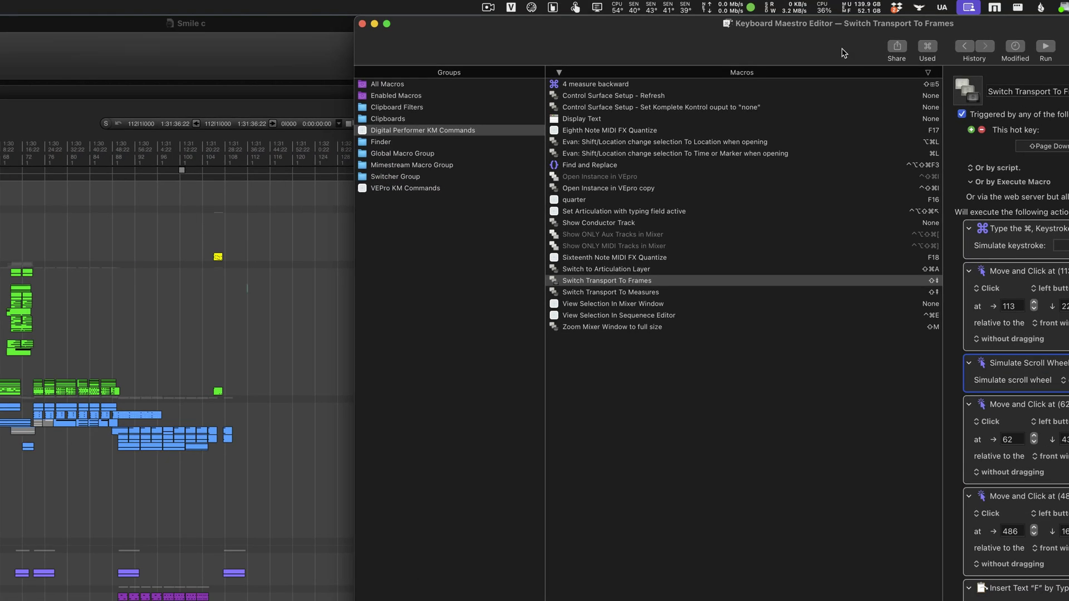
pyautogui.moveTo(843, 53); pyautogui.dragTo(147, 59)
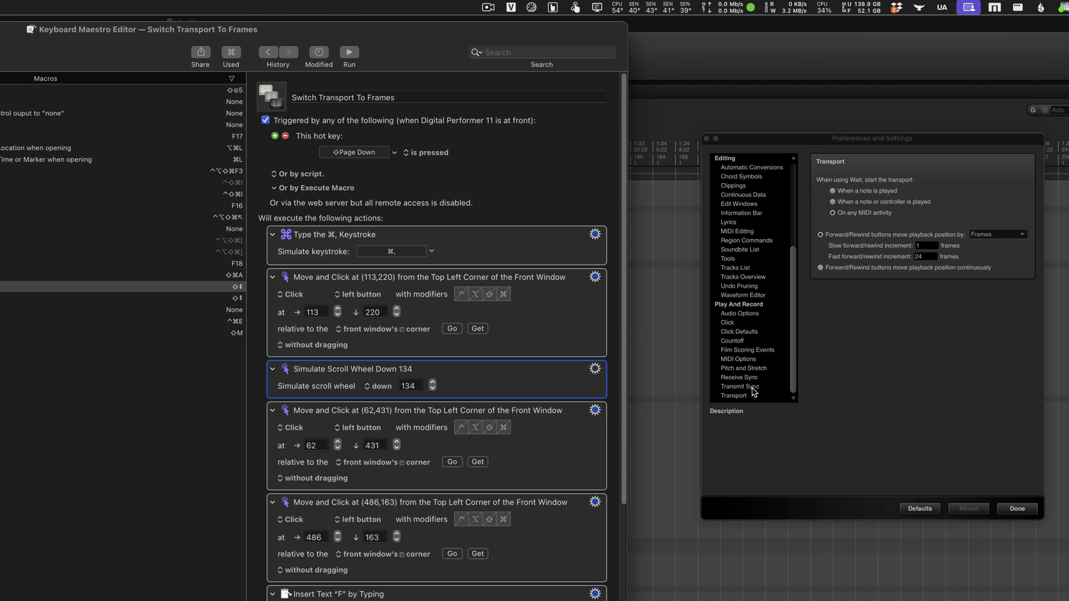
pyautogui.click(747, 396)
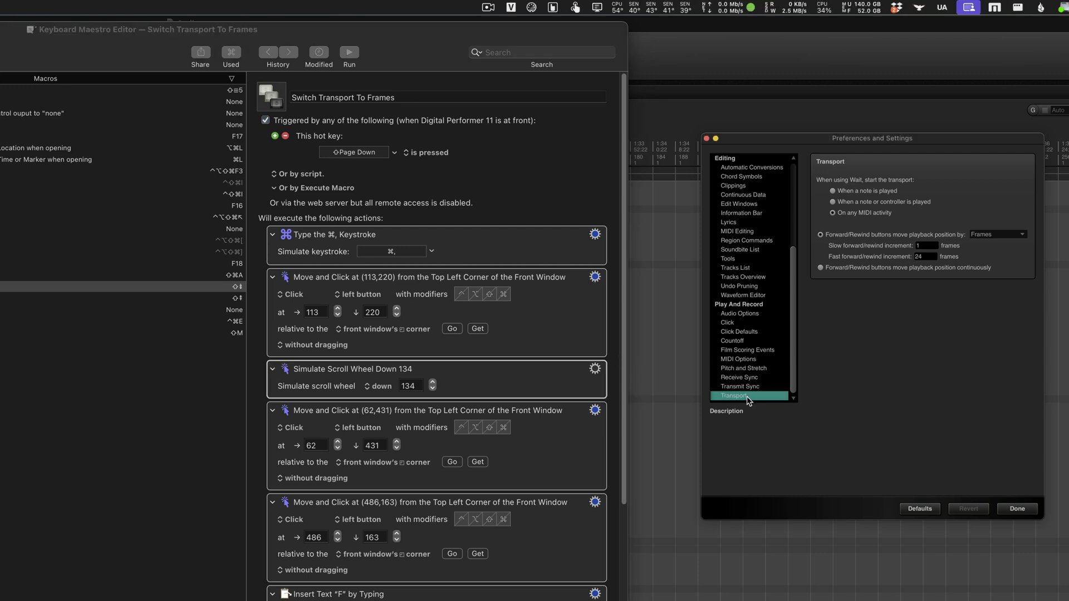
# - Retrace the macro's click actions by reselecting the Transport category and opening the forward/rewind unit choices at Frames
pyautogui.scroll(-5, 557, 471)
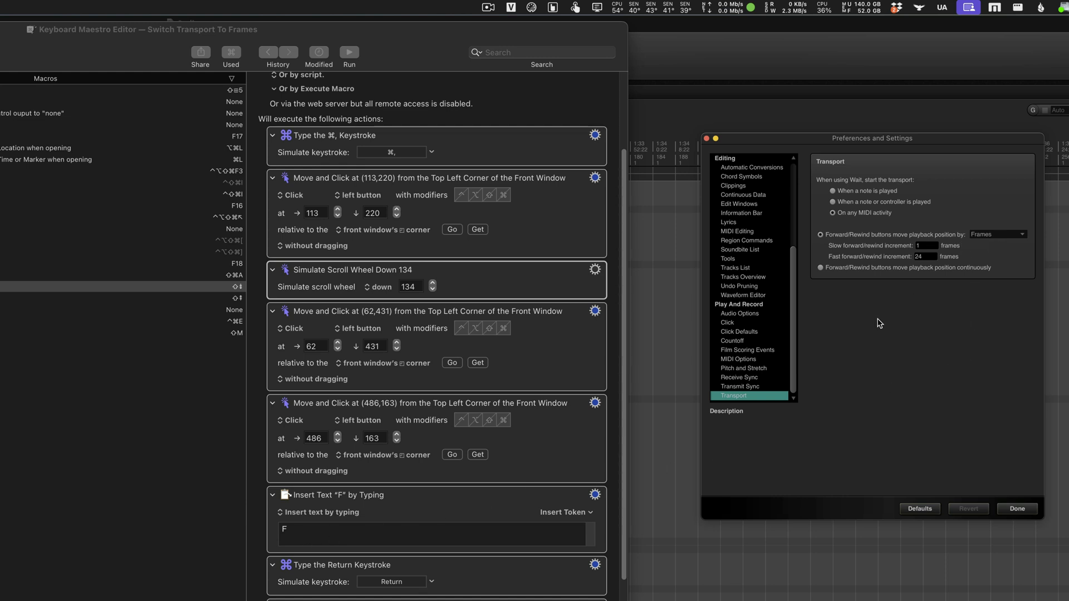
pyautogui.click(744, 388)
pyautogui.click(735, 396)
pyautogui.click(997, 235)
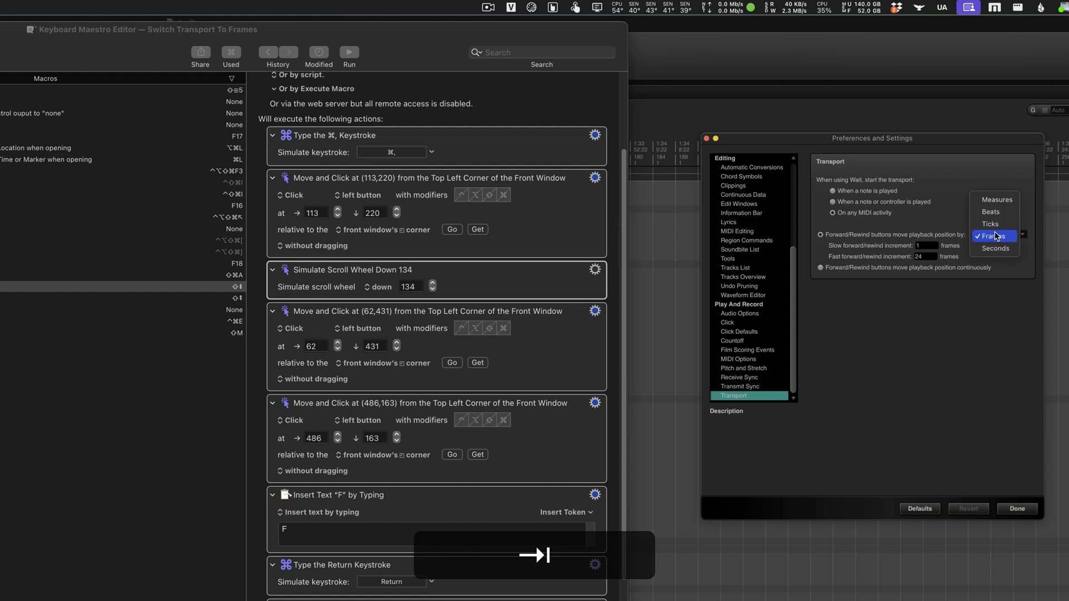
pyautogui.click(998, 236)
pyautogui.click(1006, 240)
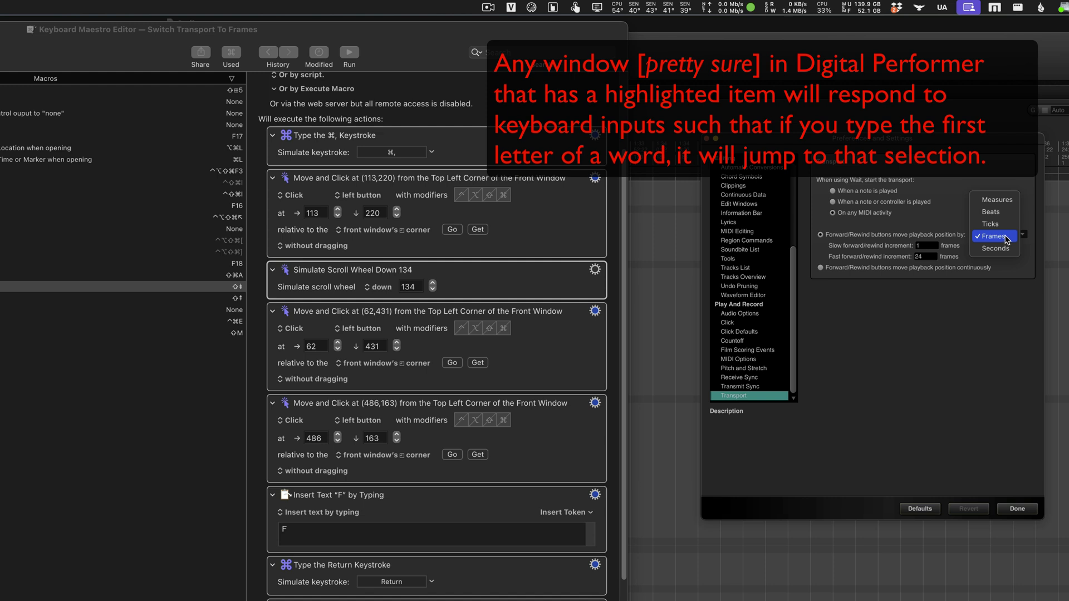
# - Close the unit choices and review the macro's Insert Text "F", Return, pause and Escape actions, selecting the Pause for .3 Seconds action
pyautogui.scroll(-3, 431, 576)
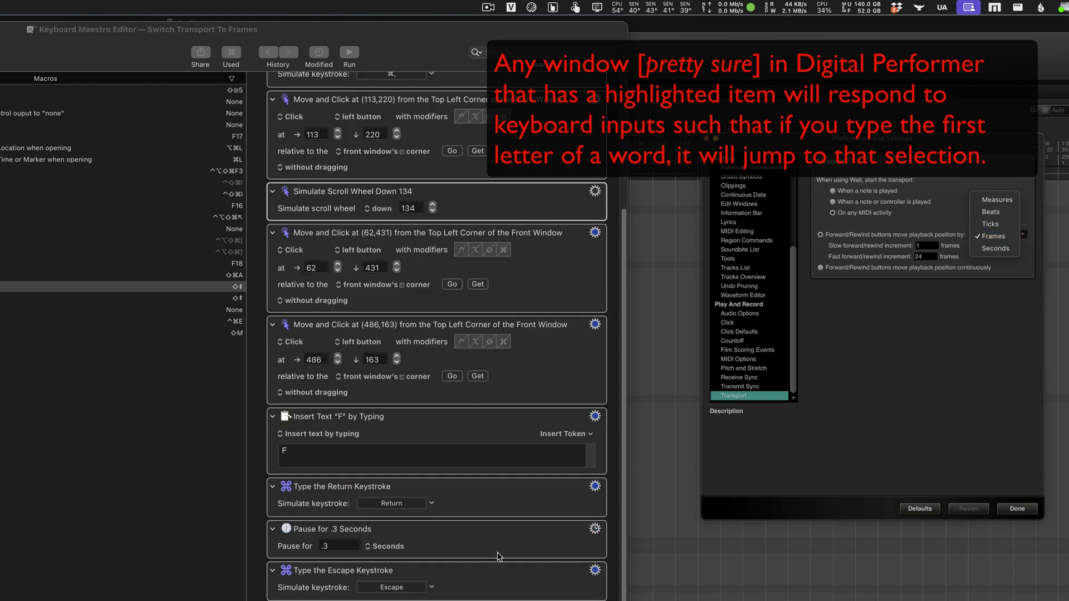
pyautogui.click(952, 401)
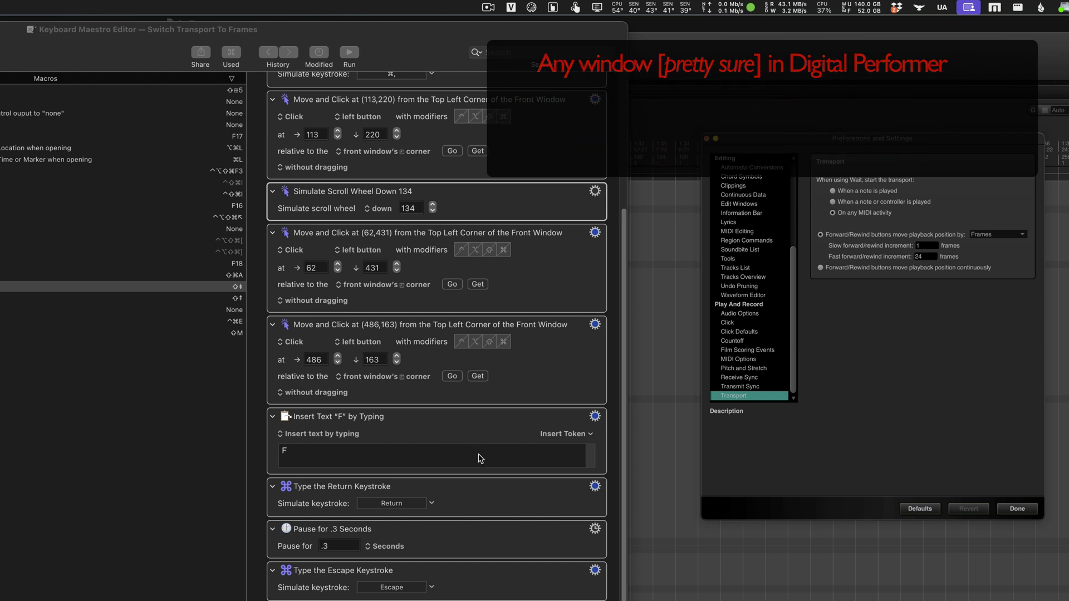
pyautogui.scroll(2, 477, 373)
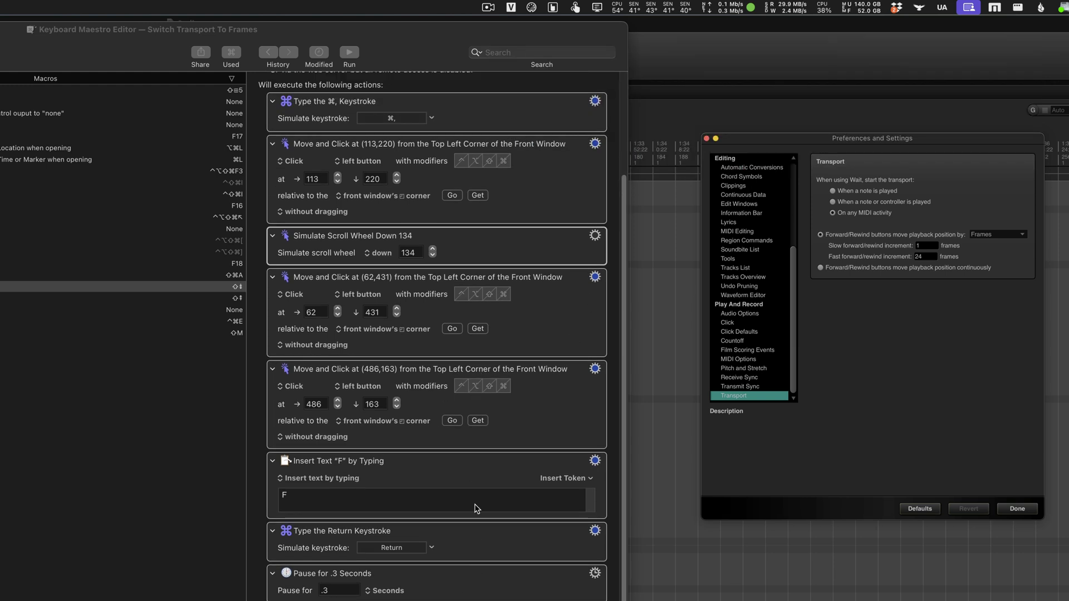
pyautogui.click(466, 575)
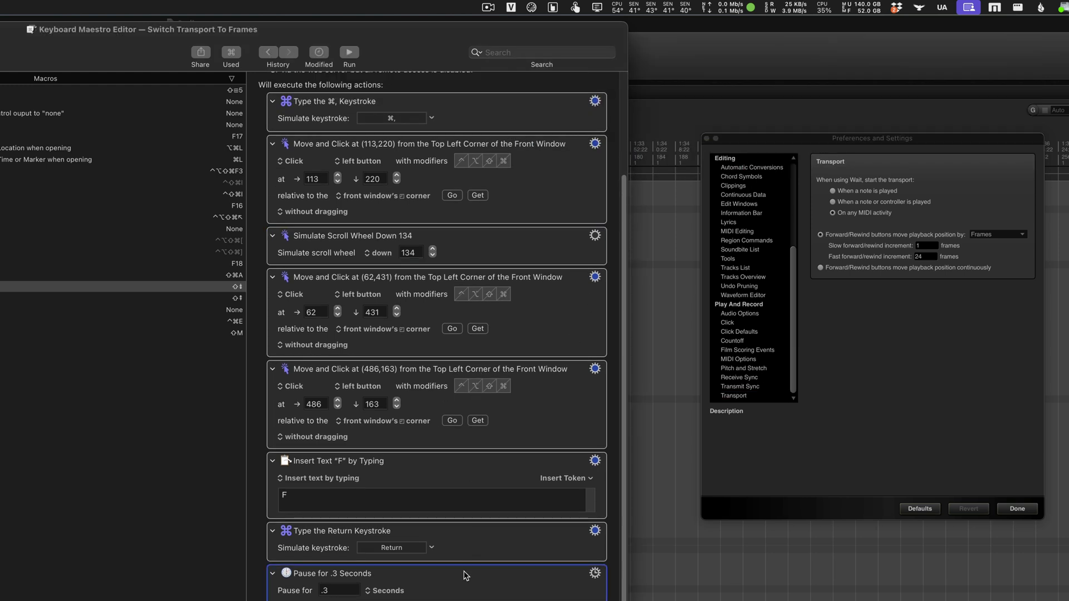
pyautogui.scroll(-2, 457, 525)
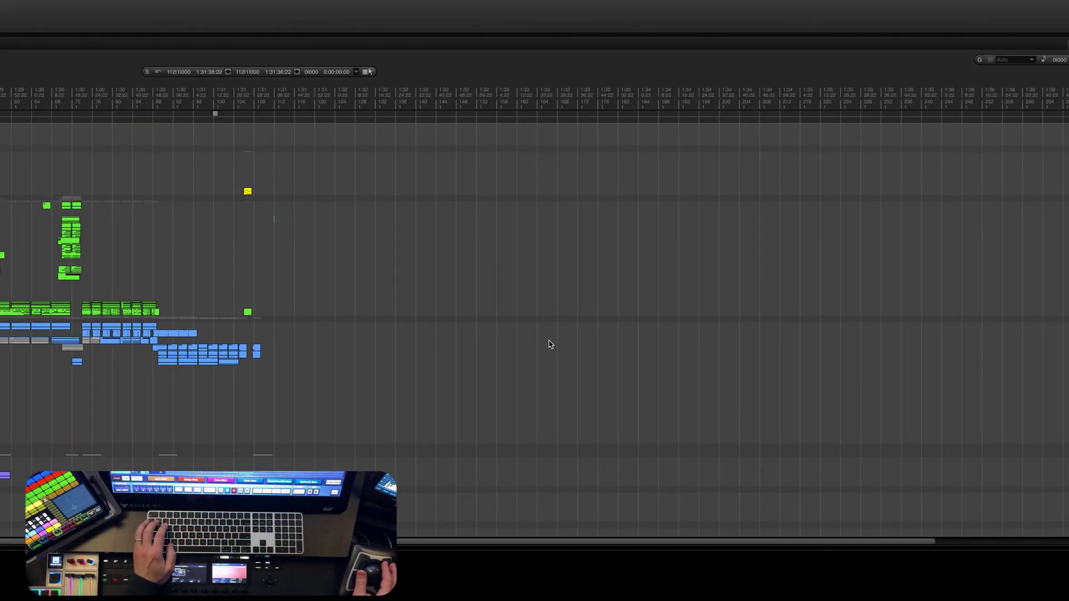
# - In Digital Performer, run the transport macros to switch the forward/rewind unit to Measures and back to Frames
pyautogui.hotkey('ctrl', 'pageup')
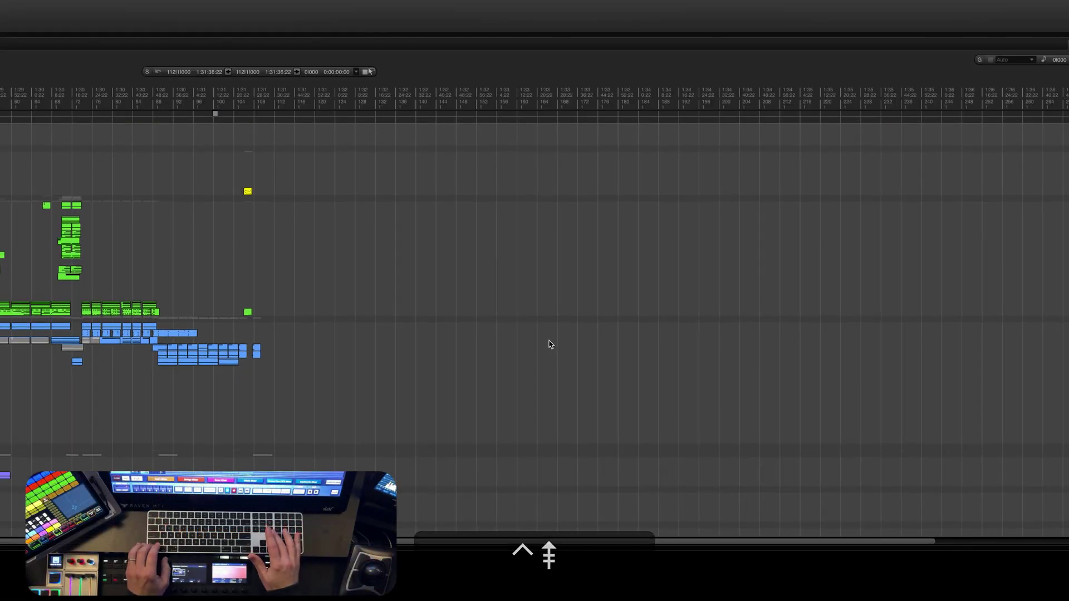
pyautogui.hotkey('shift', 'pageup')
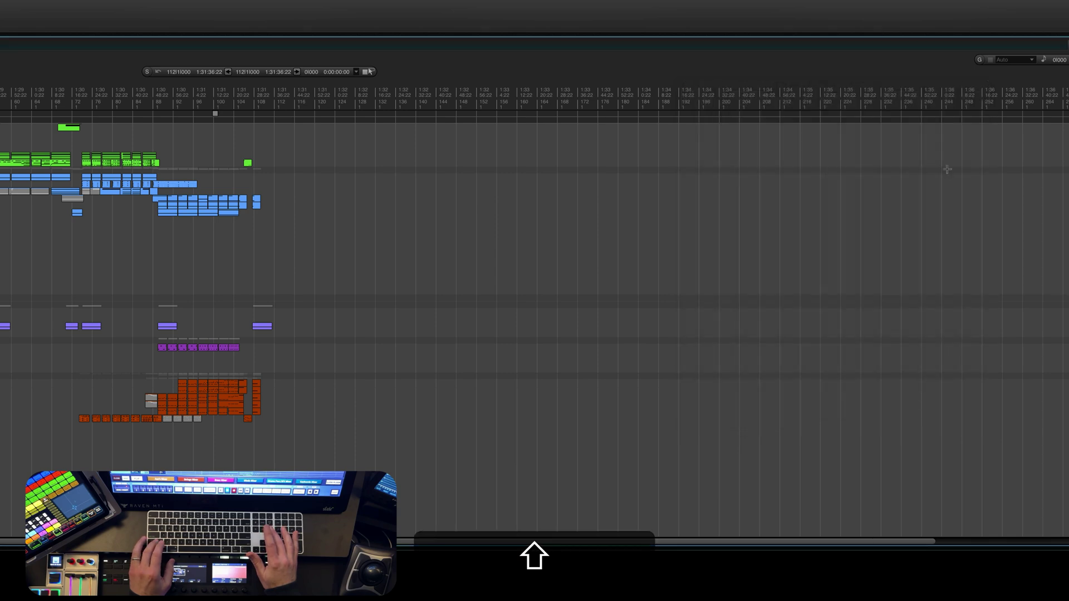
pyautogui.hotkey('shift', 'pageup')
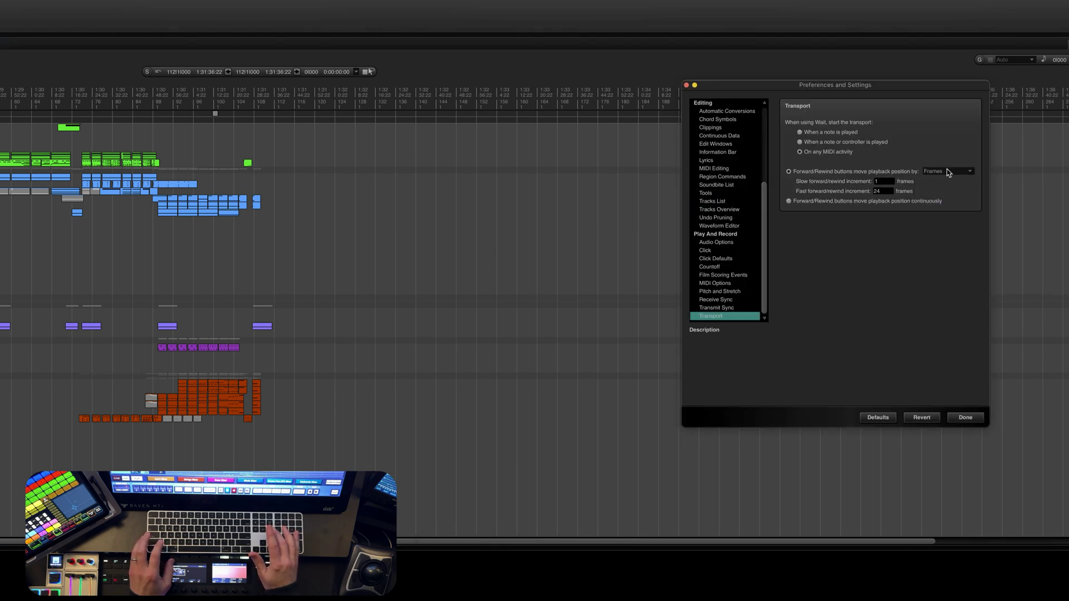